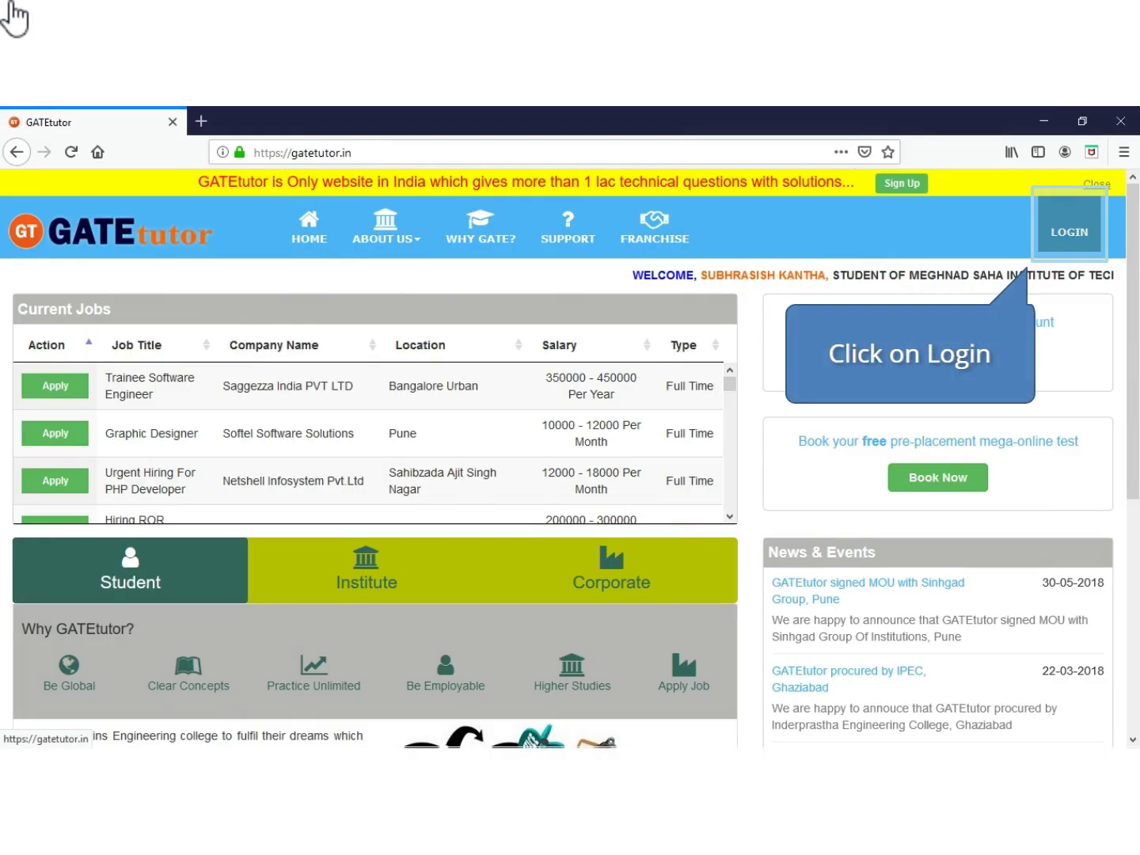
Log in to GATEtutor with the saved institute email suggestion and the account password
click(1059, 232)
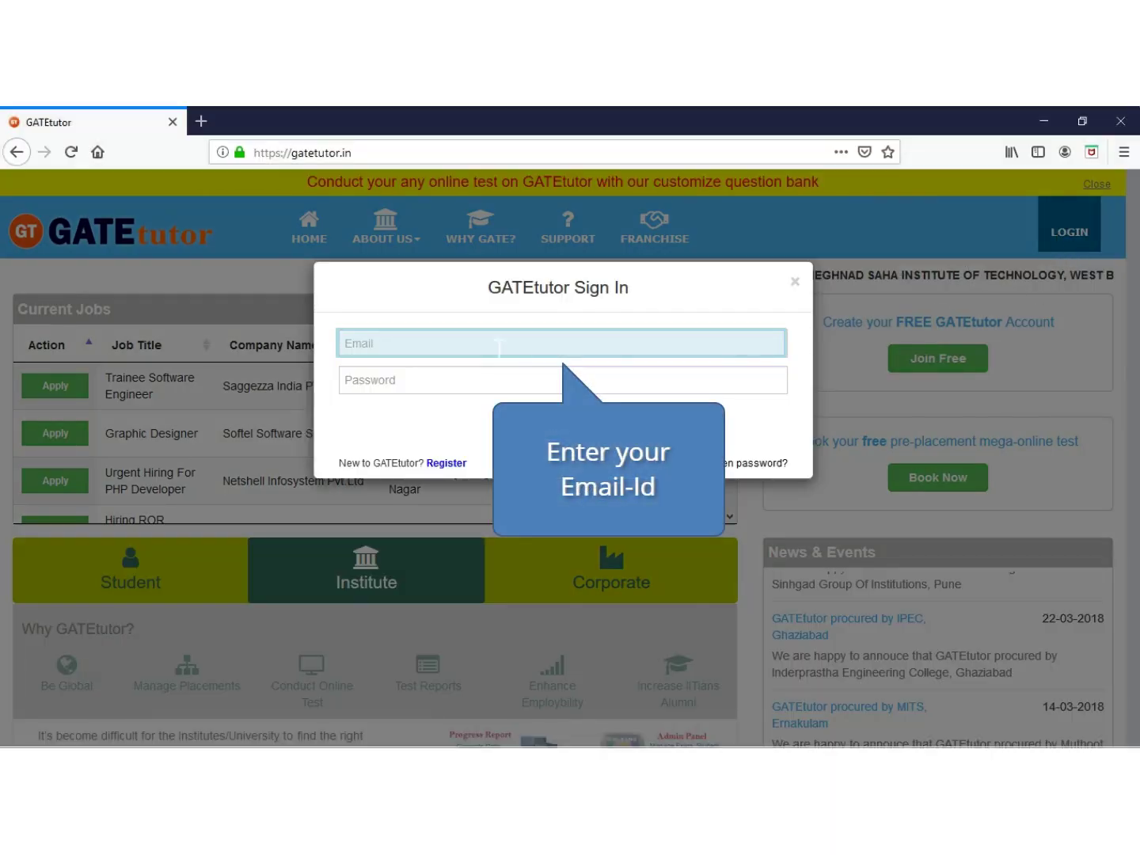
click(476, 348)
text(pr)
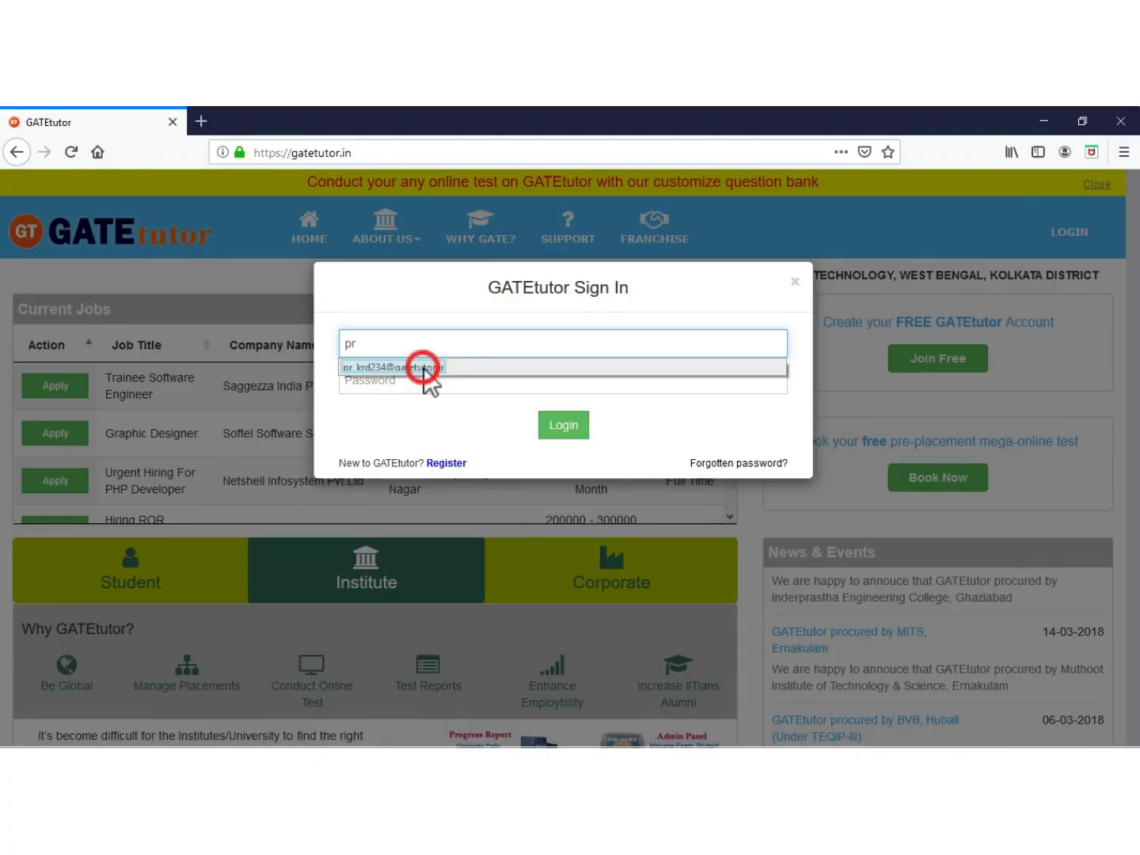
click(422, 370)
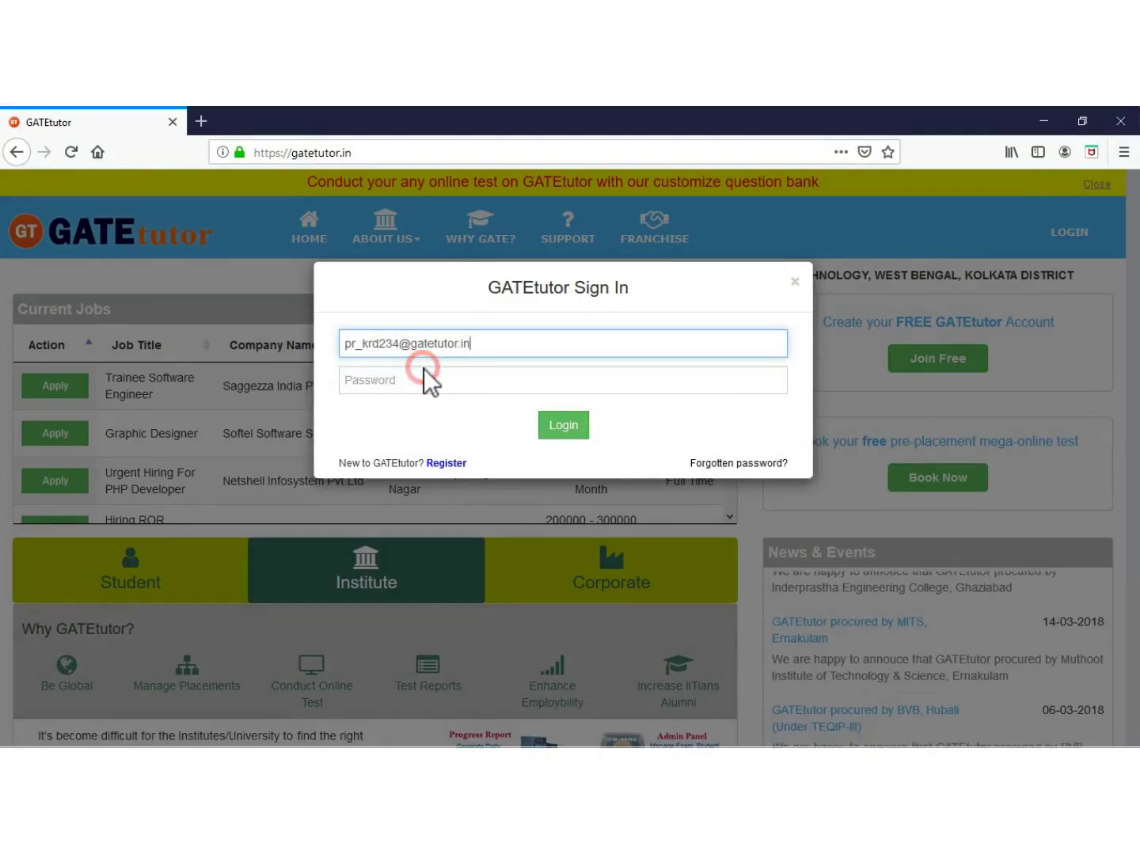
click(395, 380)
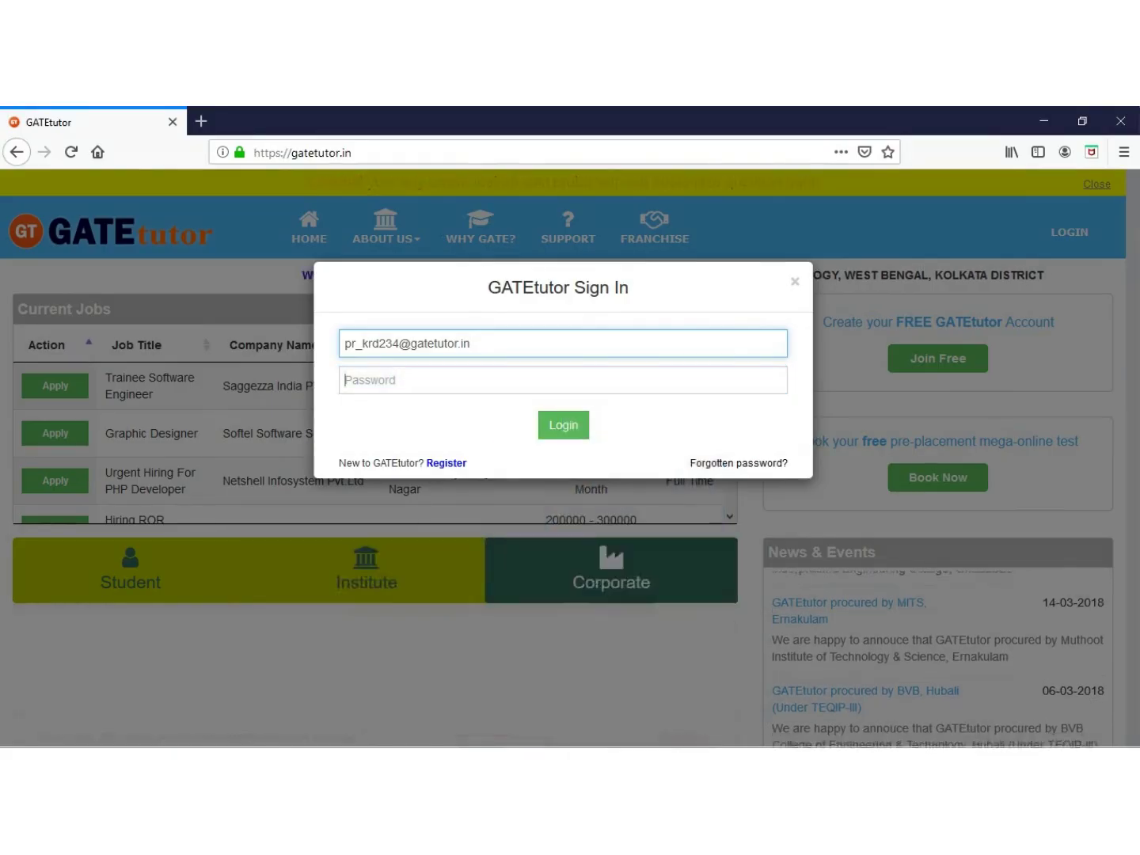
text(••)
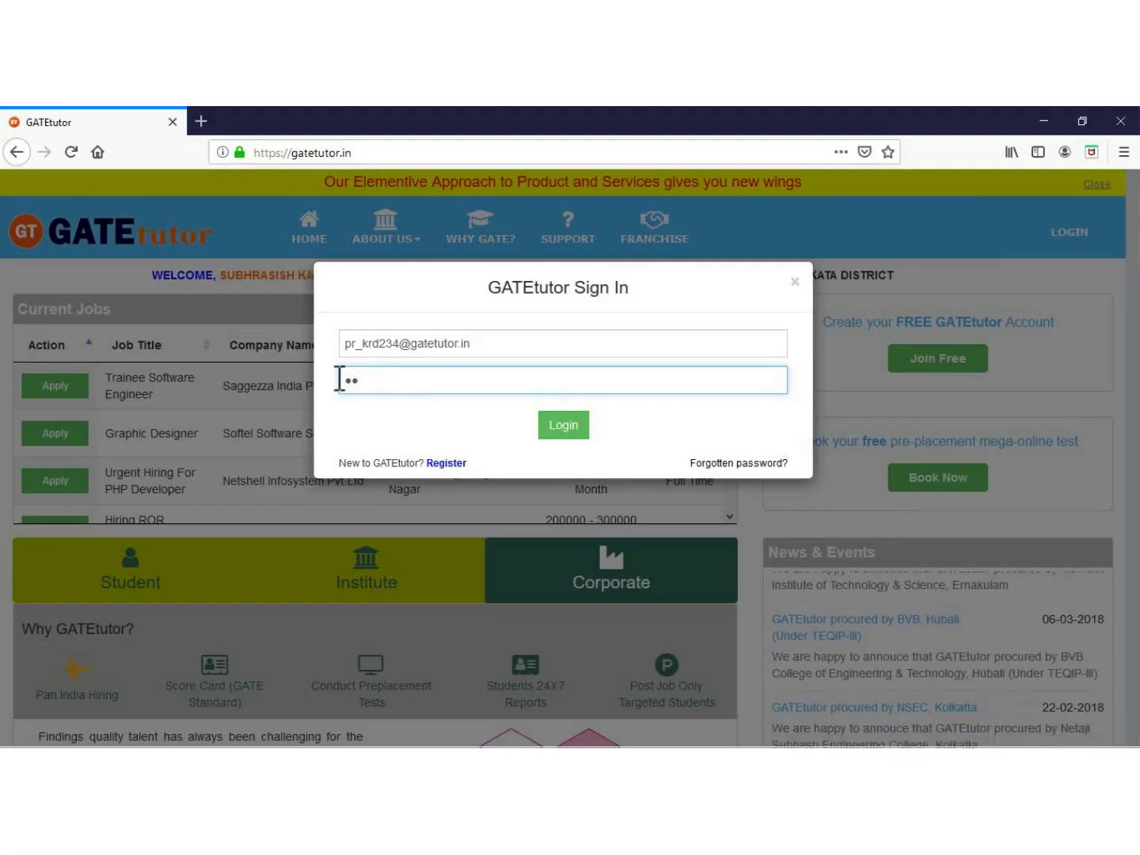
key(BackSpace)
key(BackSpace)
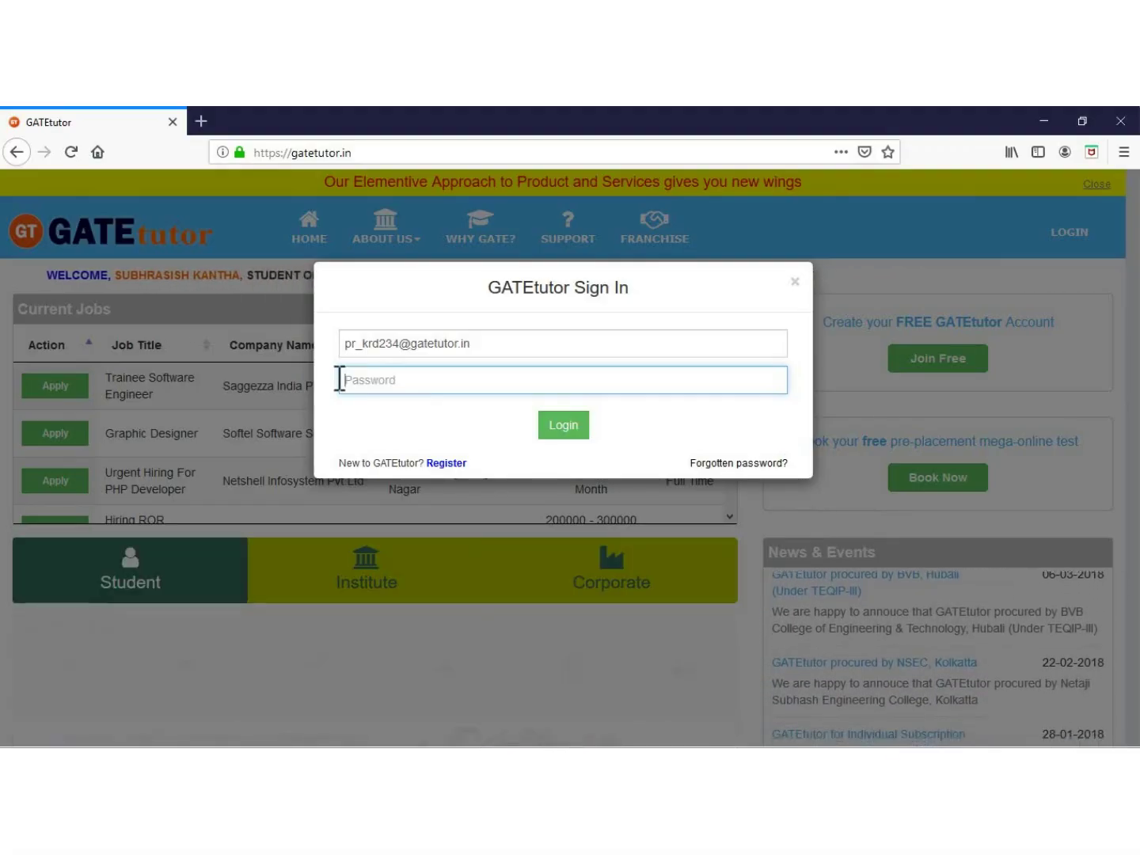
text(•••)
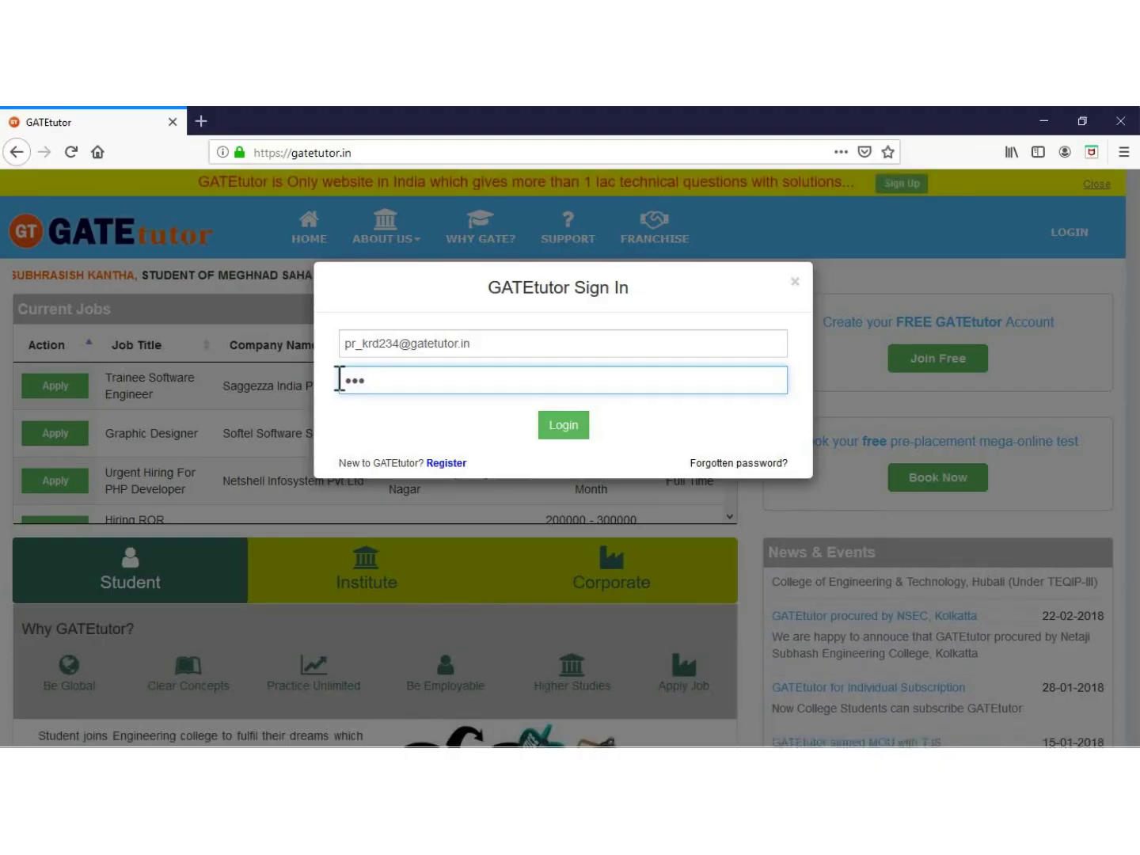
text(••)
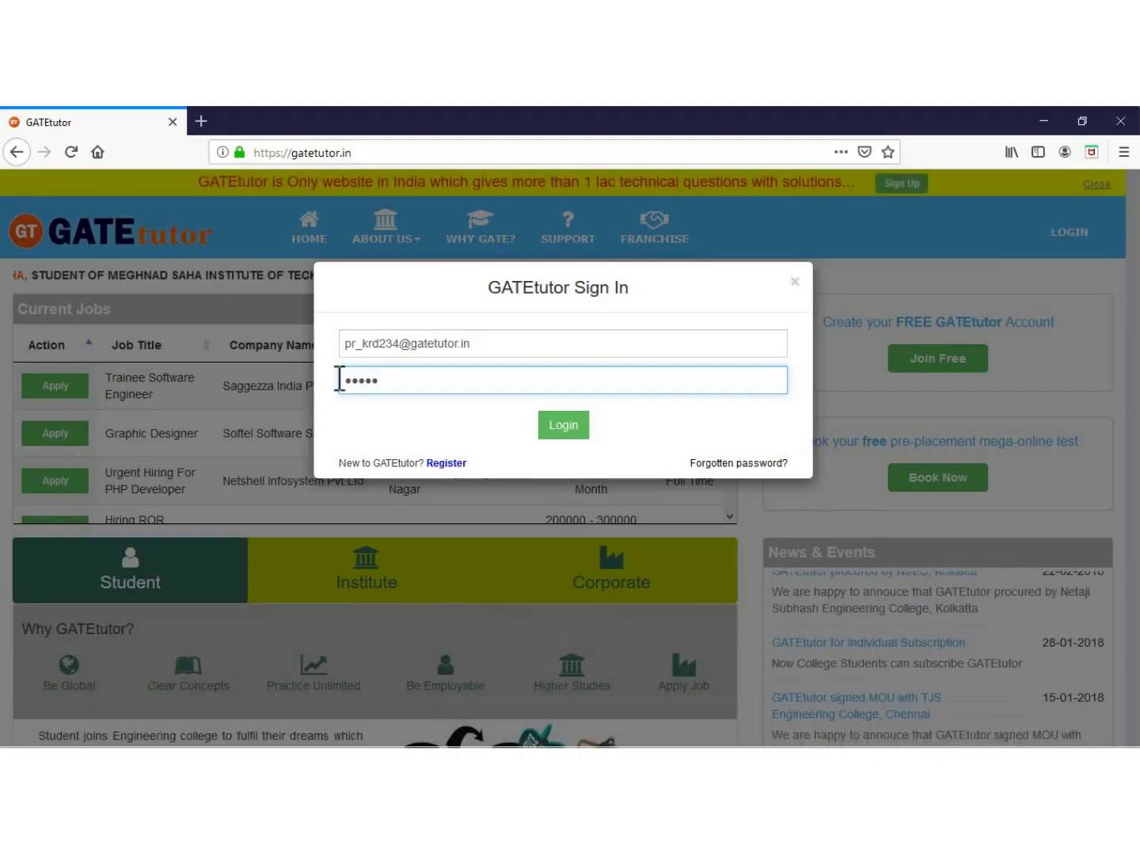
text(•)
click(564, 425)
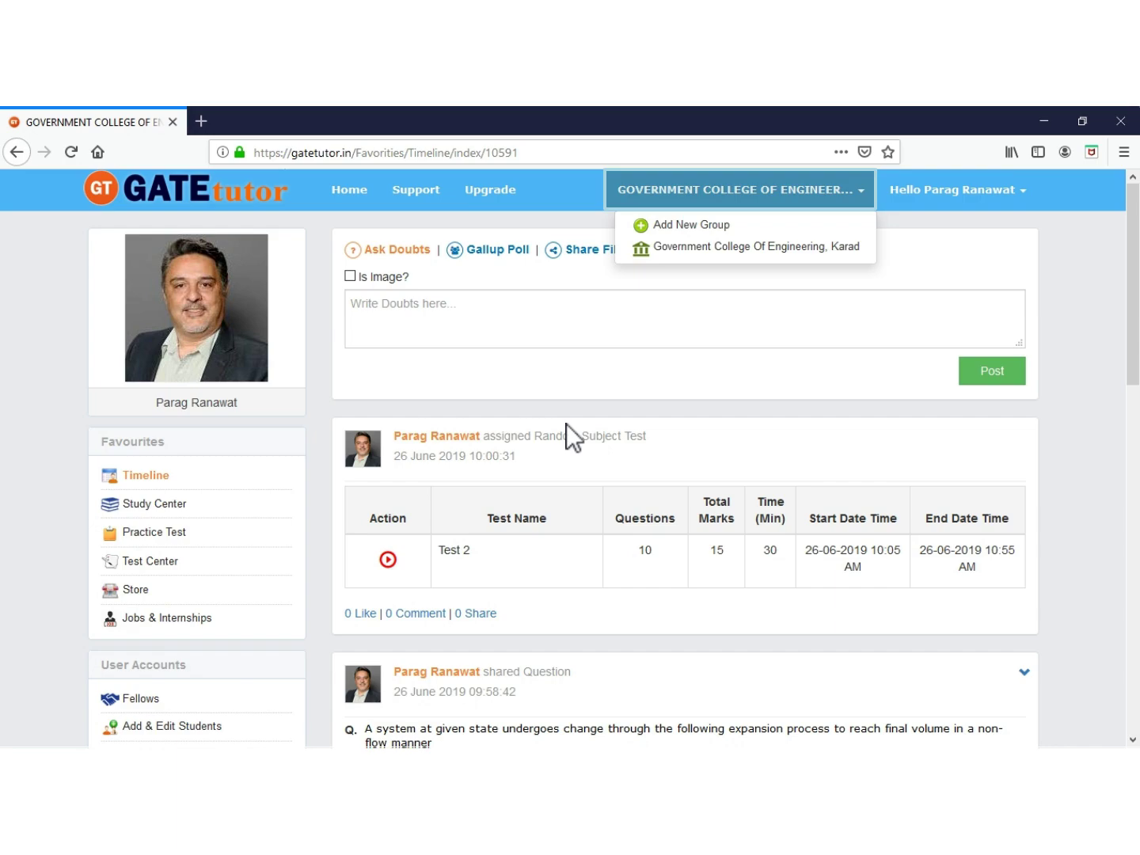
Close the college group list and go to User Accounts > Upload Students
click(738, 197)
scroll(570, 460, down, 4)
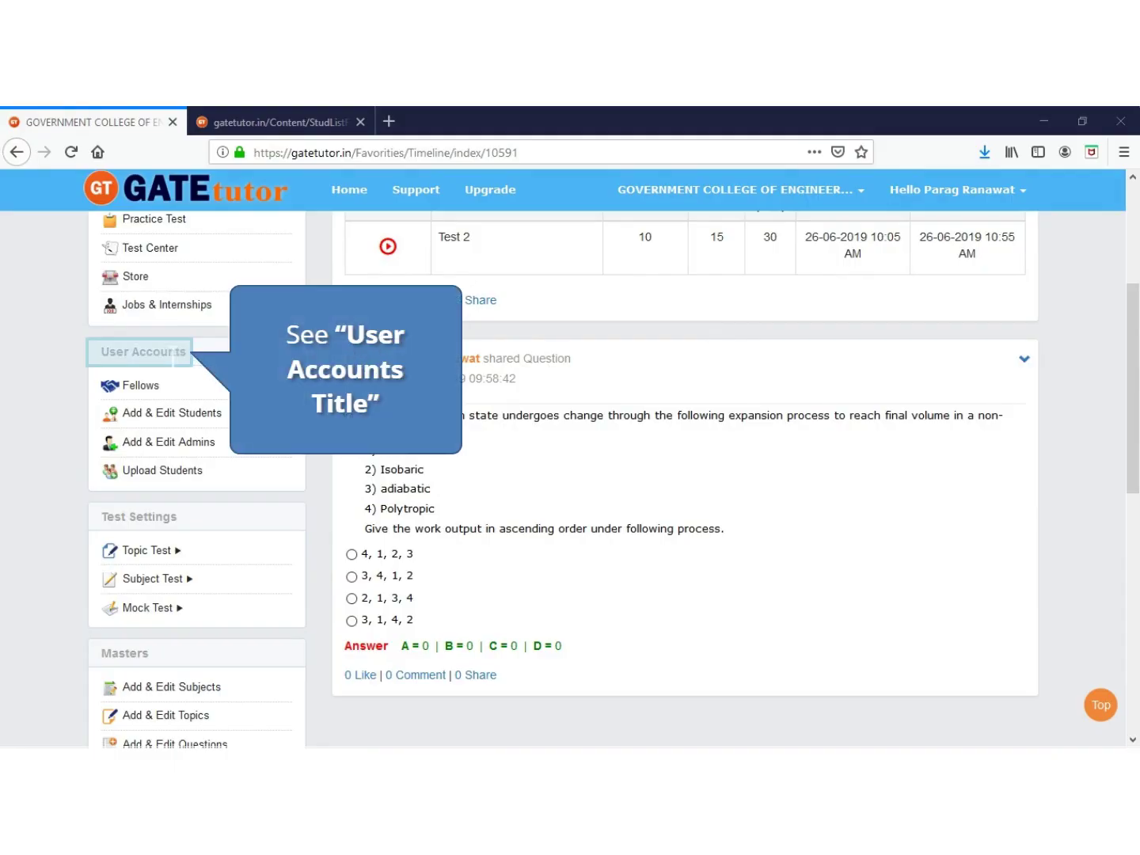
click(168, 352)
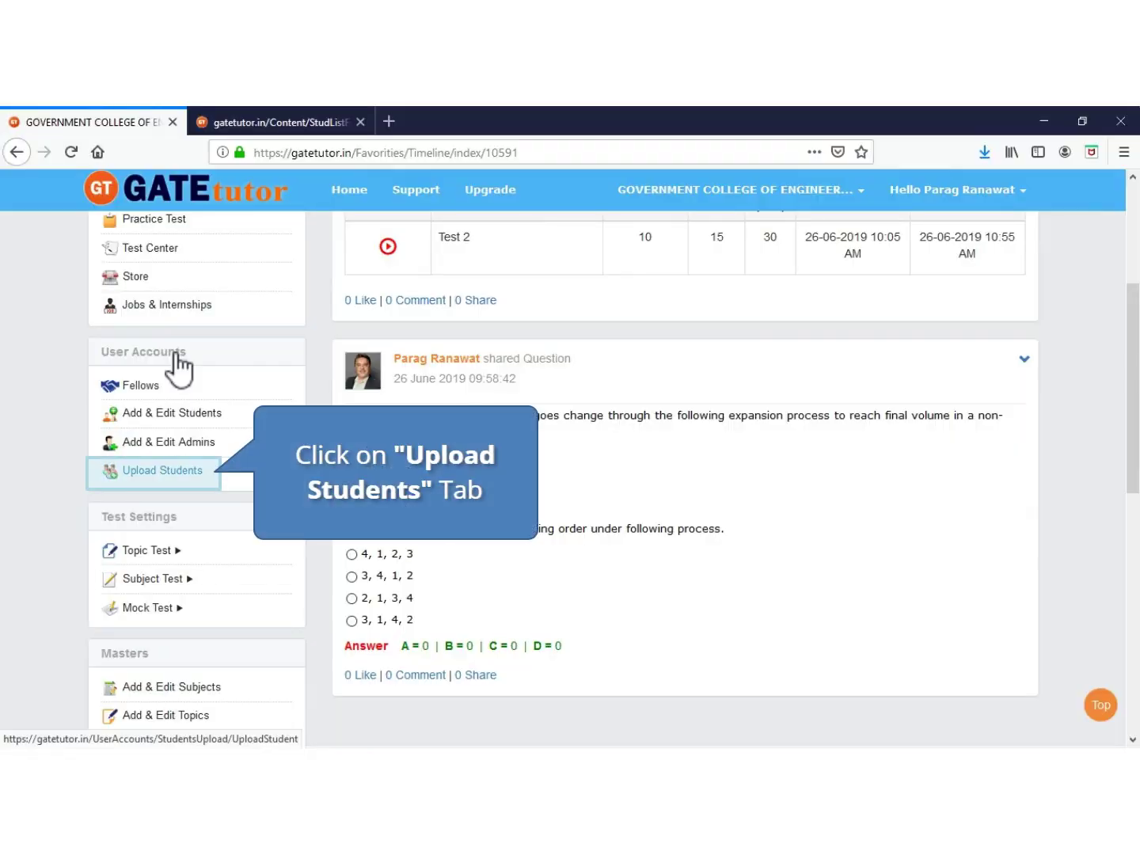
click(156, 471)
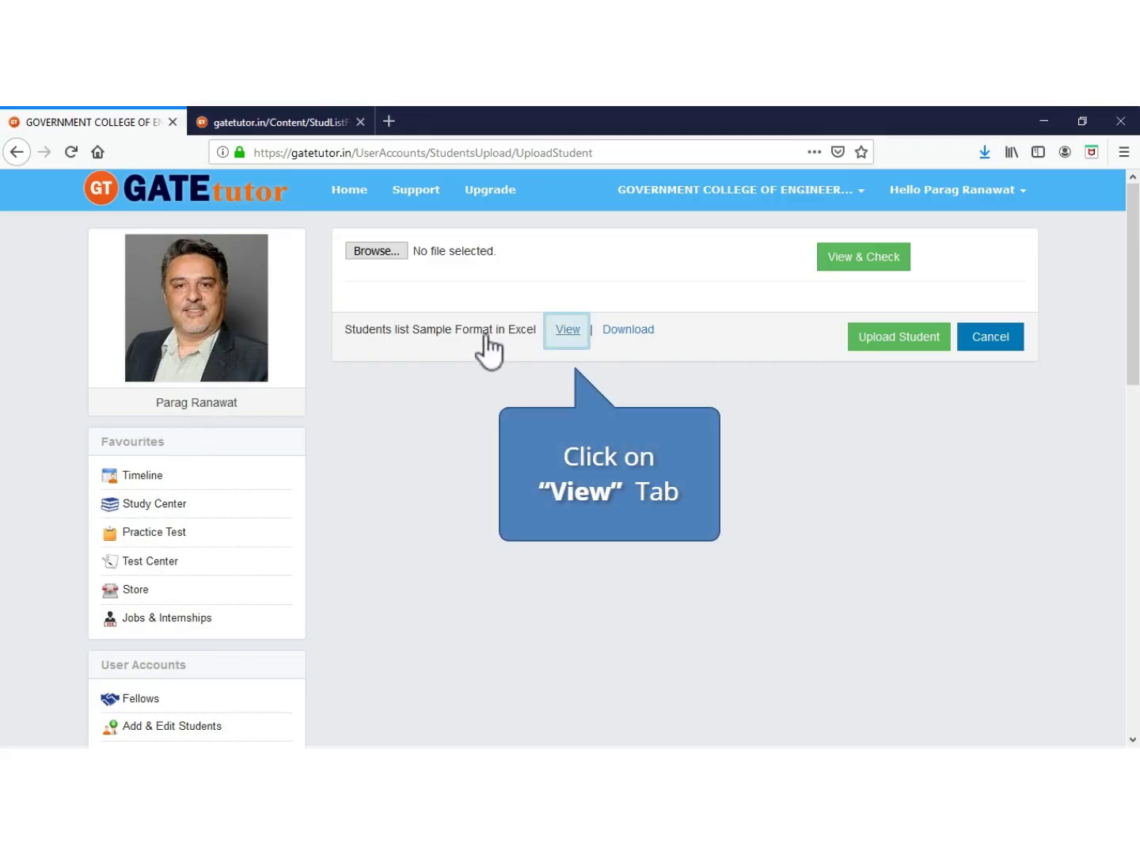
View the 'Students list Sample Format in Excel' in a new tab
click(567, 332)
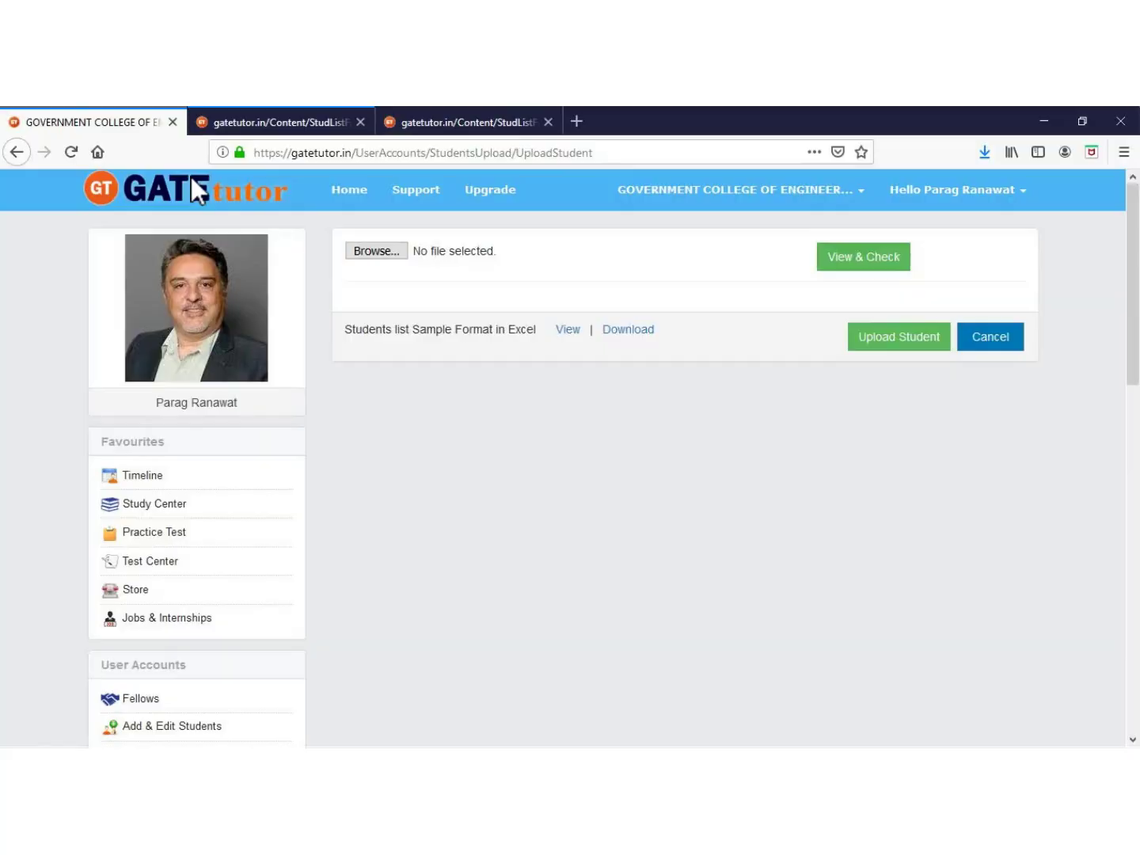
Save the StudentRegistration.xlsx sample to disk and open the downloaded copy in Excel
click(621, 333)
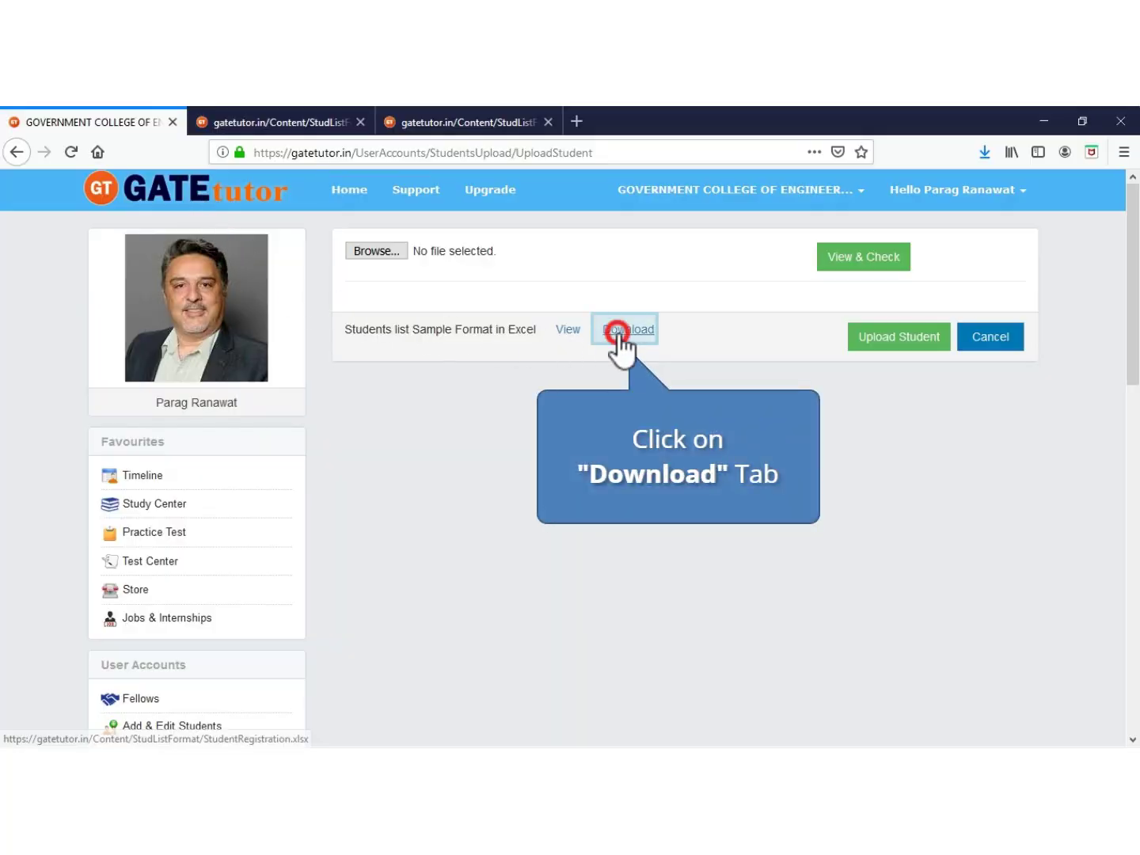
click(621, 332)
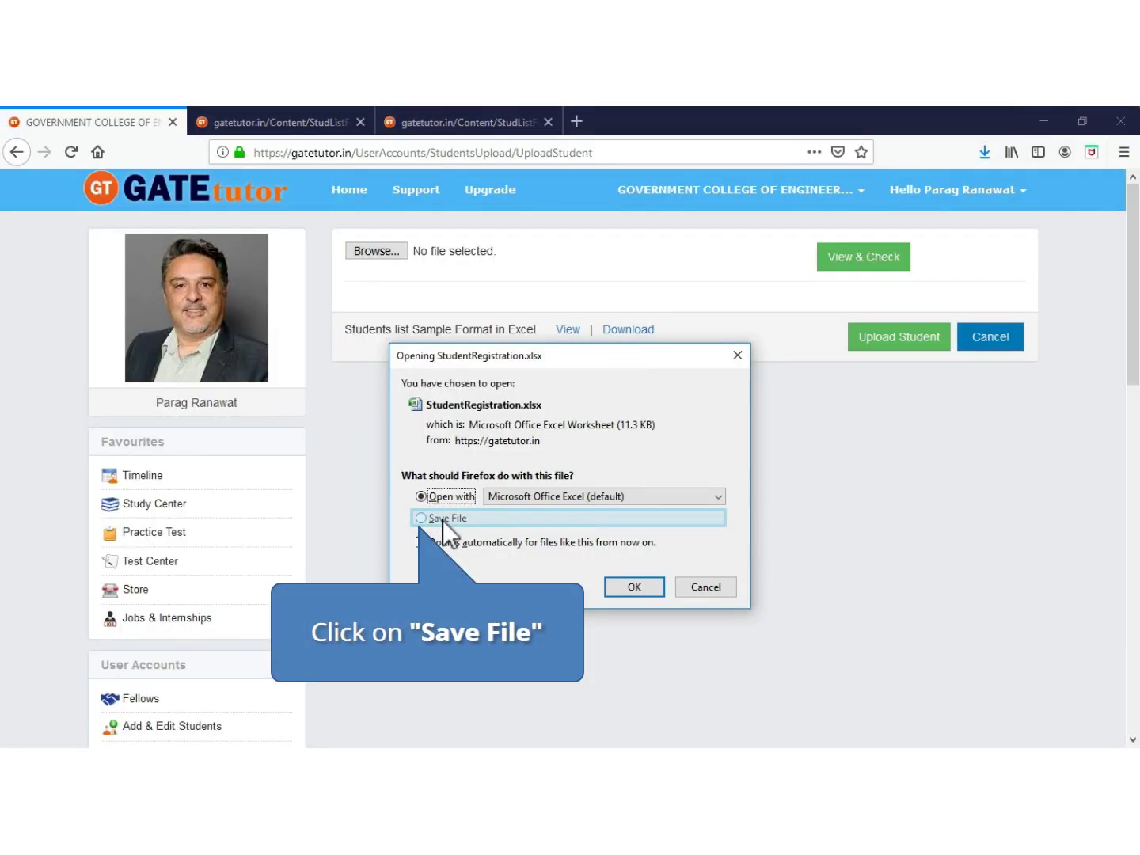
click(443, 520)
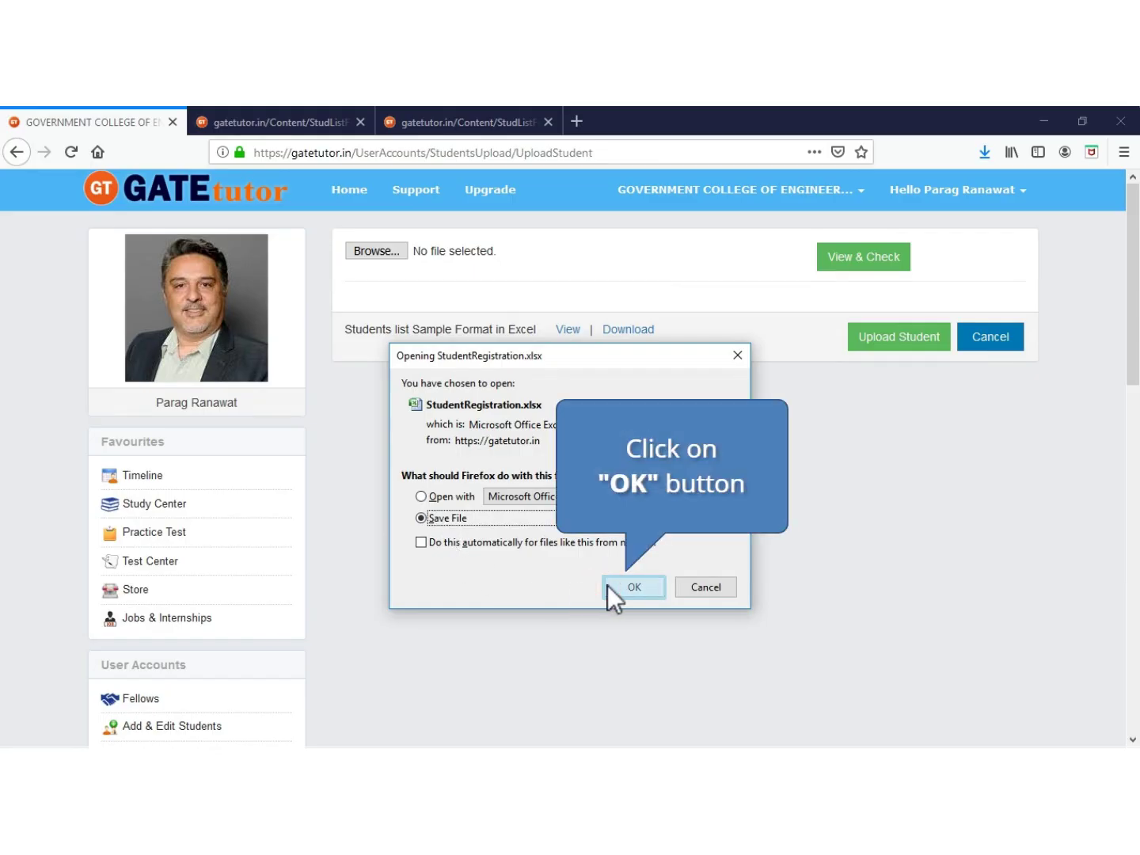
click(634, 587)
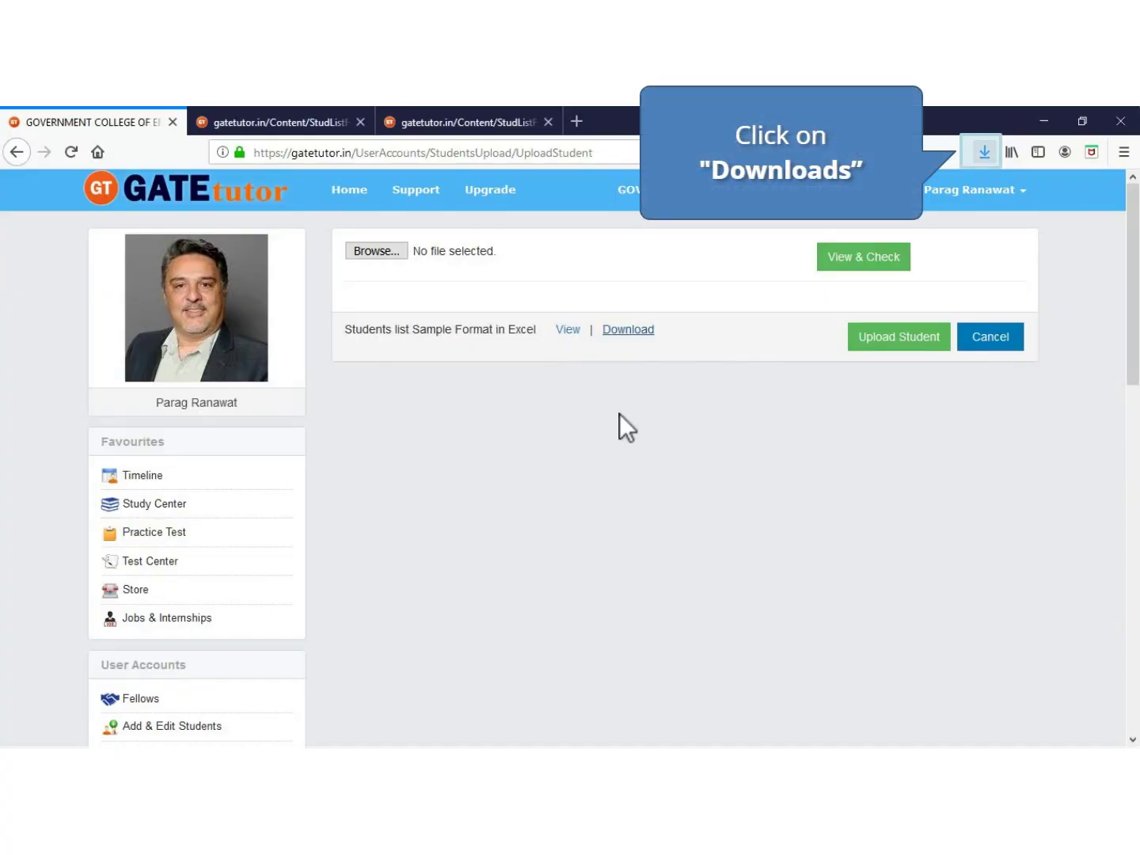
click(983, 150)
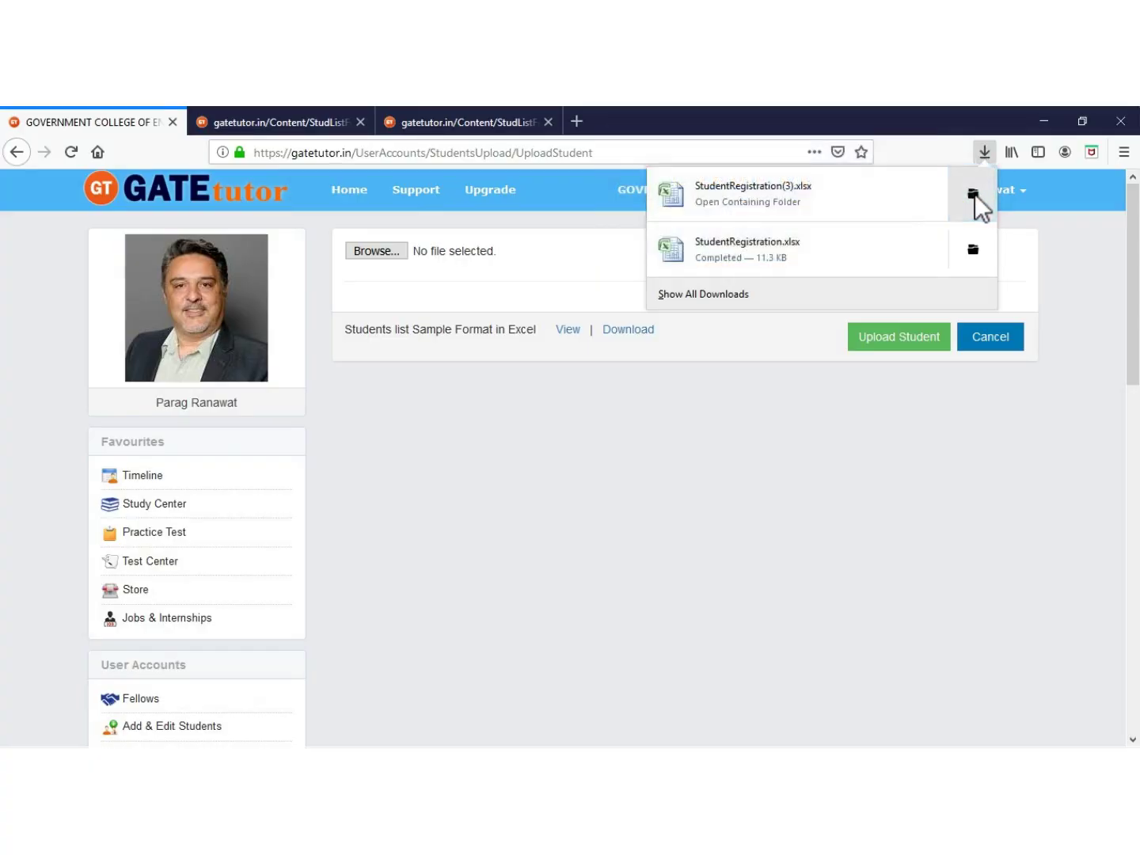
click(975, 194)
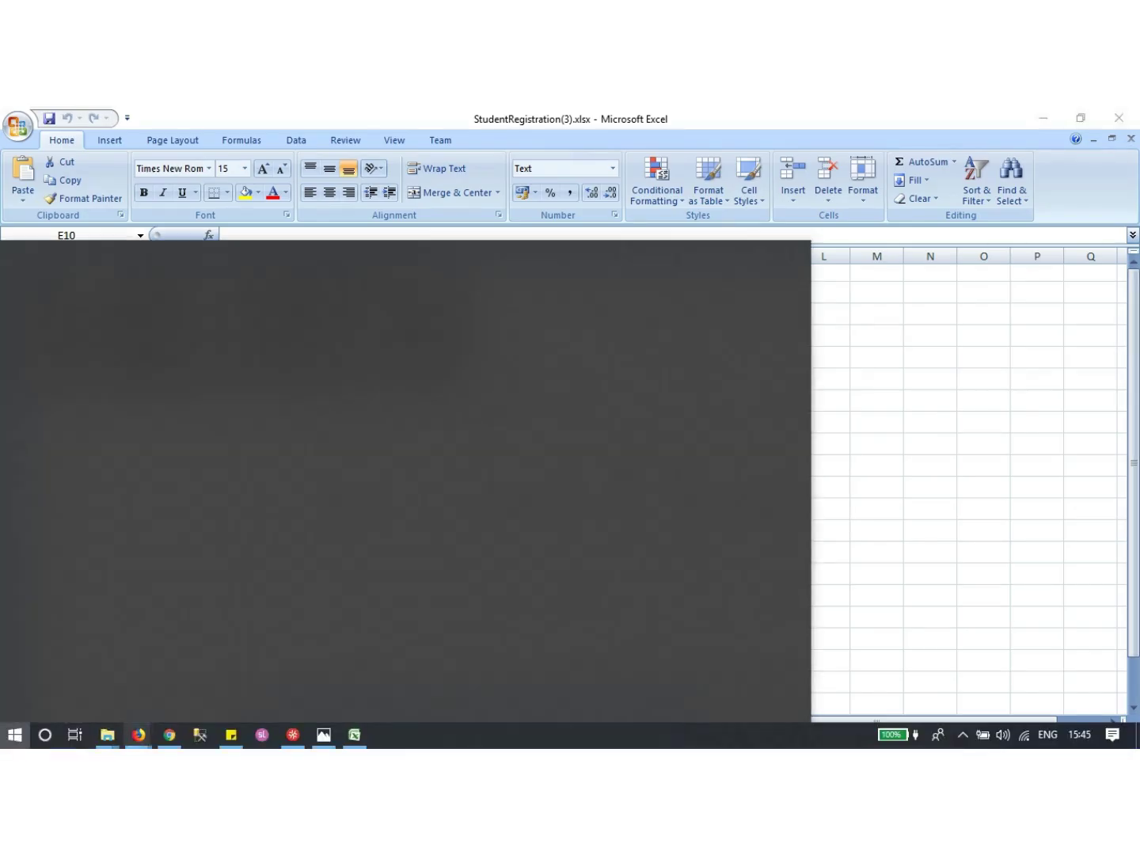
Enter the first student's mobile number in D2 and save StudentforGOVkaradRegistration.xlsx
key(super)
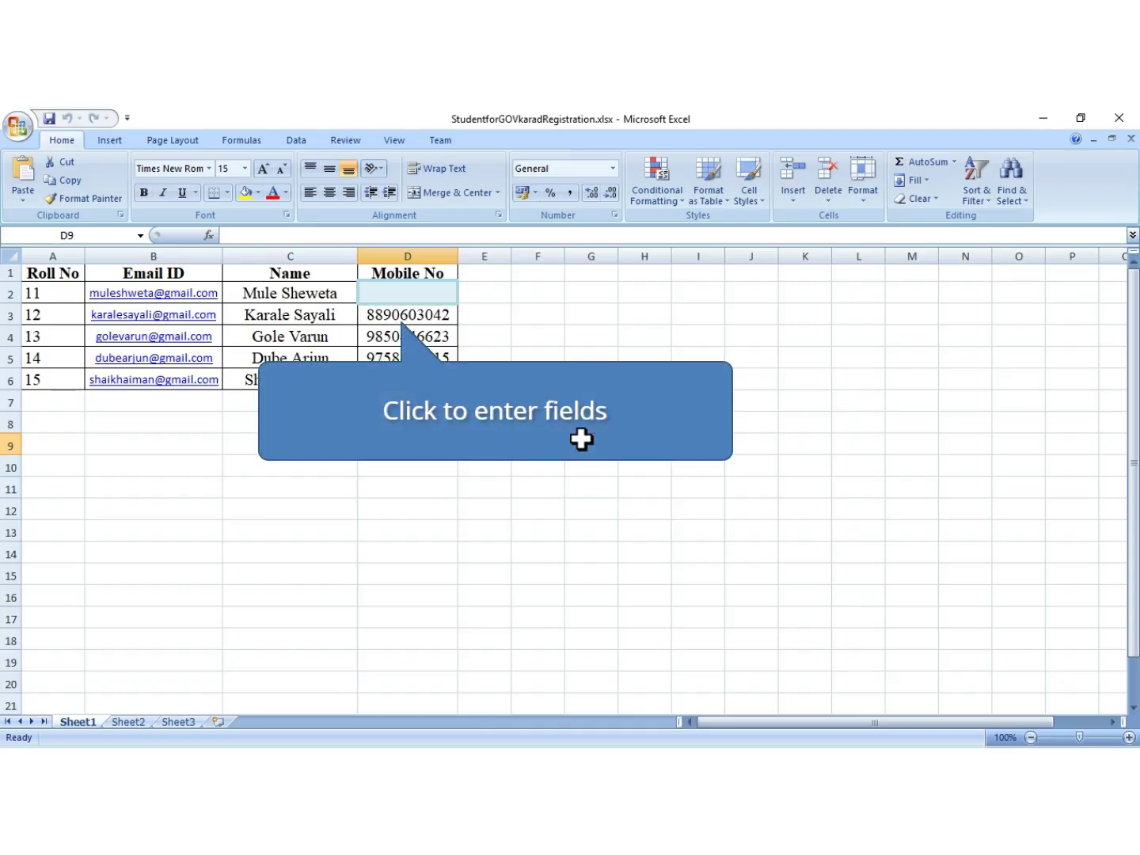
click(400, 293)
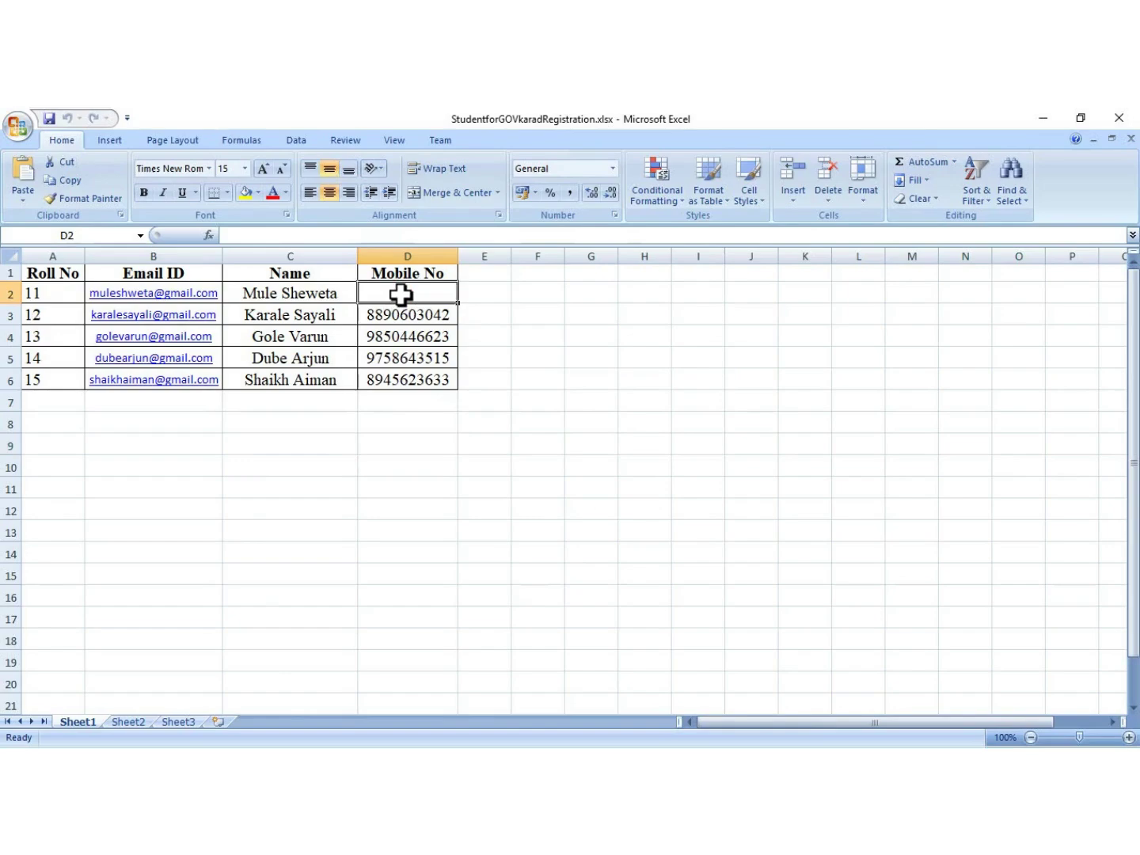
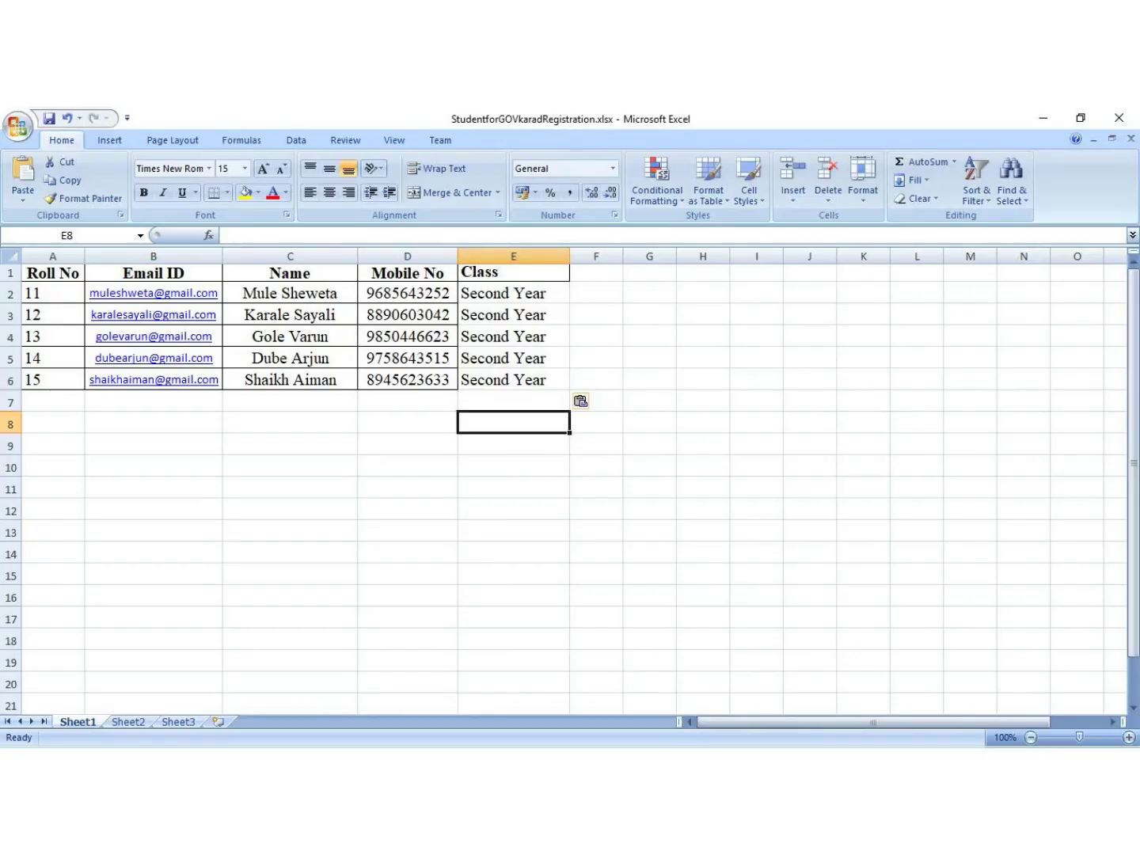
key(alt+f)
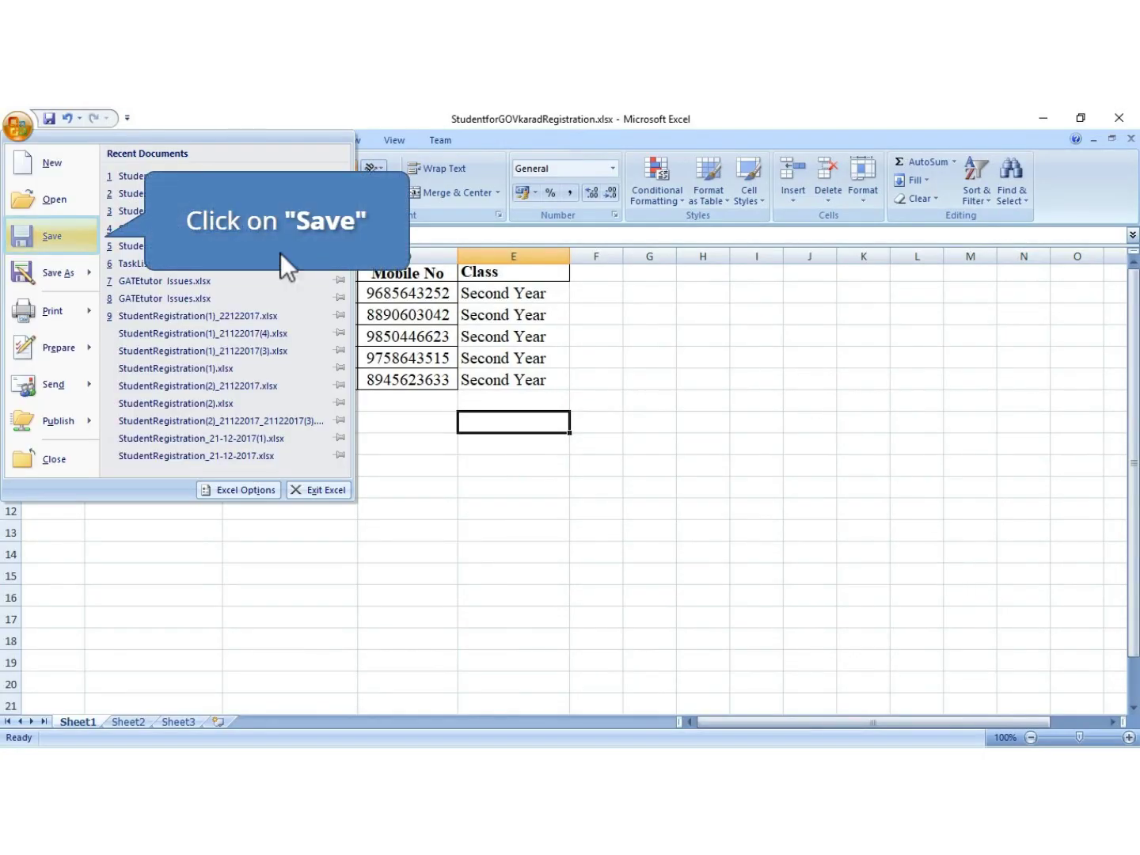
click(59, 241)
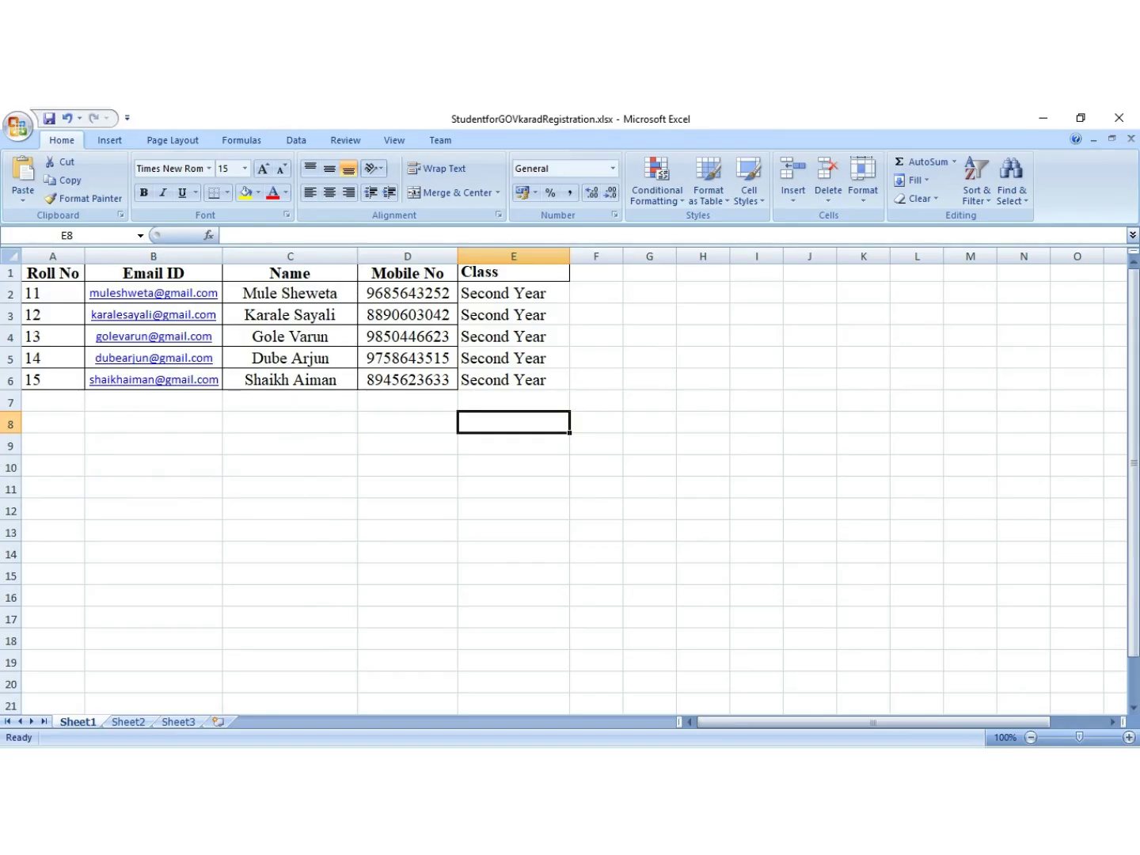
Back in Firefox, choose StudentforGOVkaradRegistration.xlsx from Downloads as the upload file
key(super)
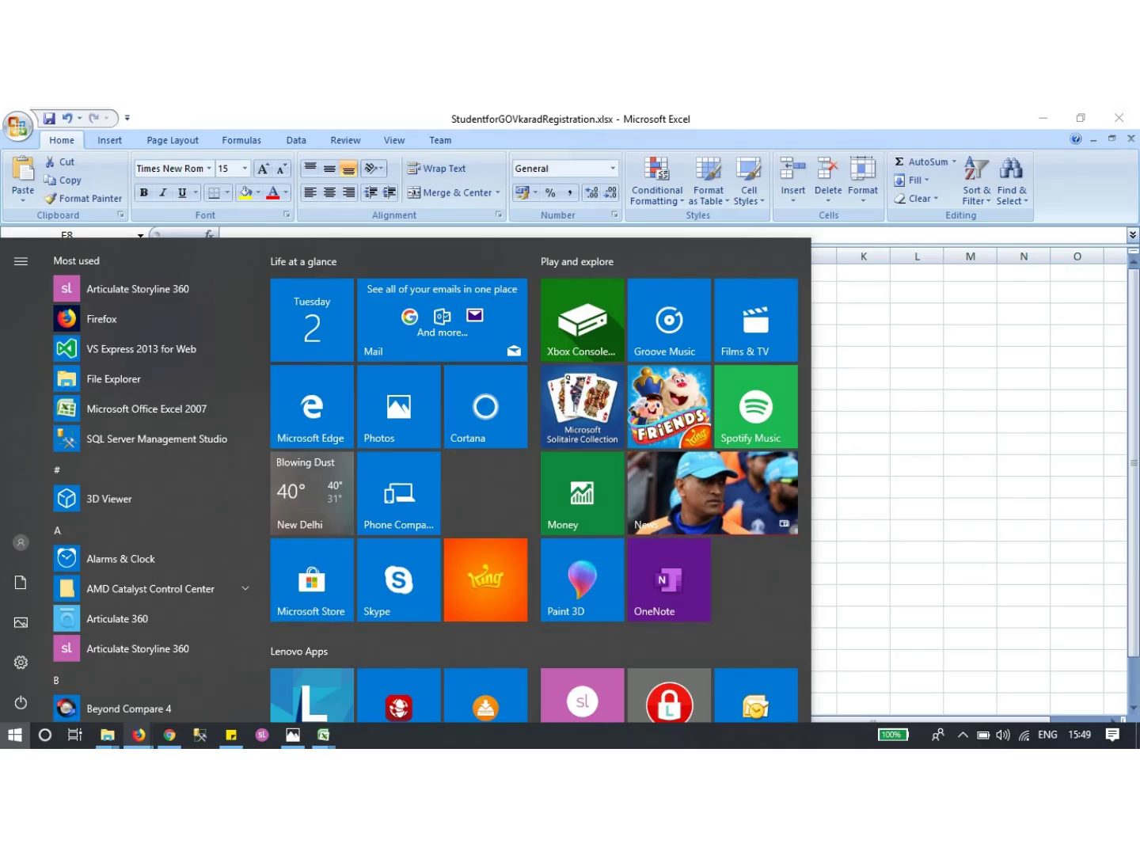
click(285, 666)
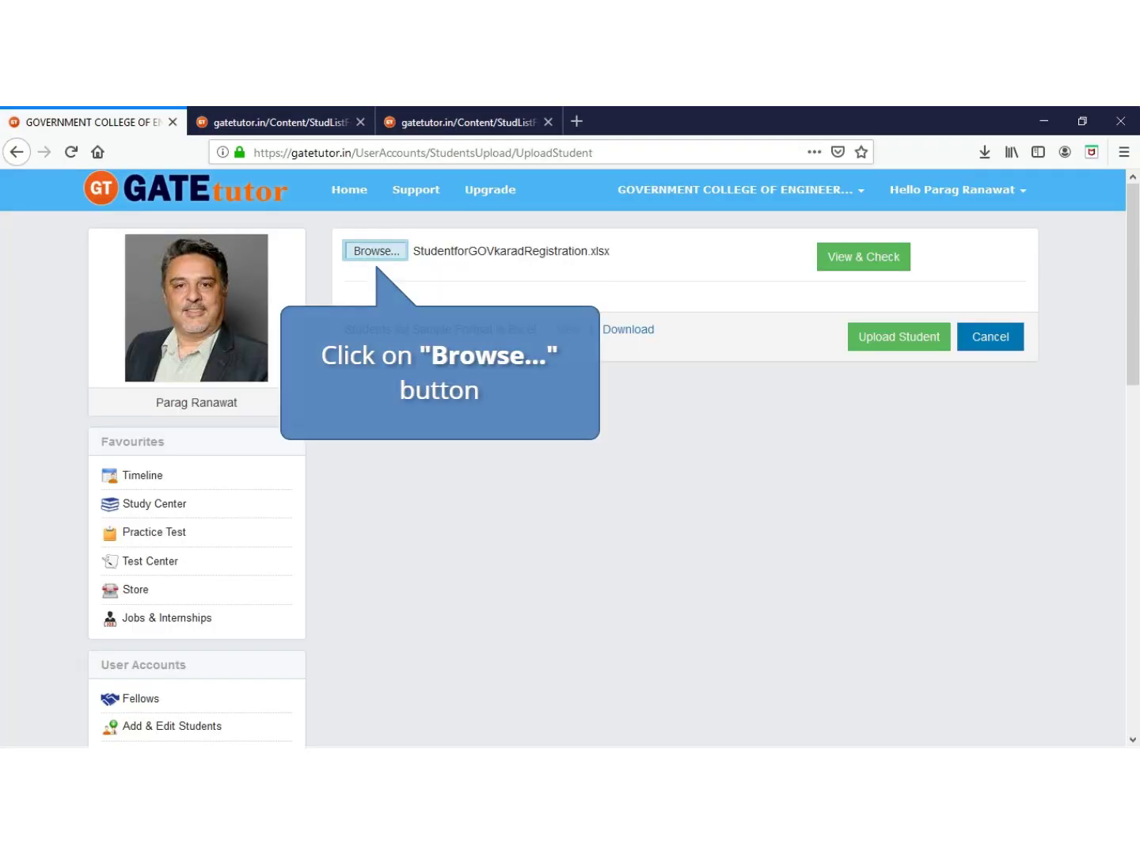
click(377, 250)
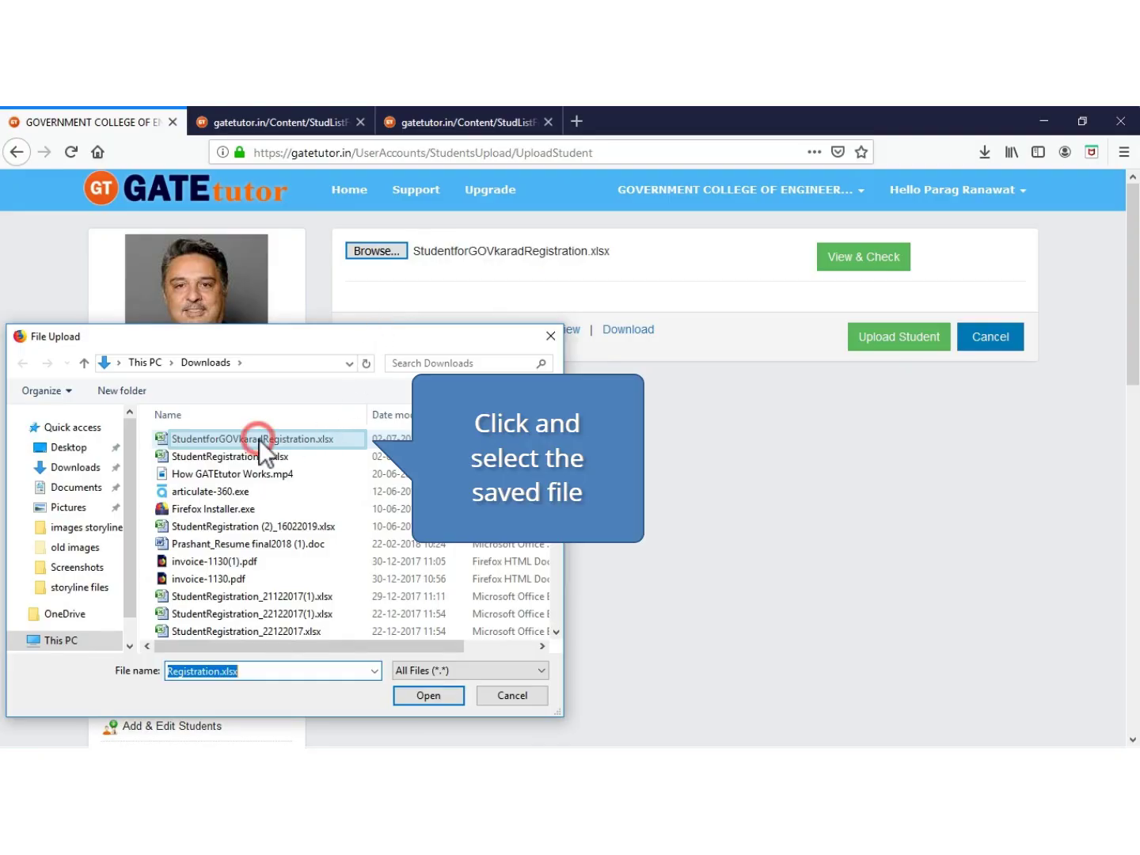
click(259, 440)
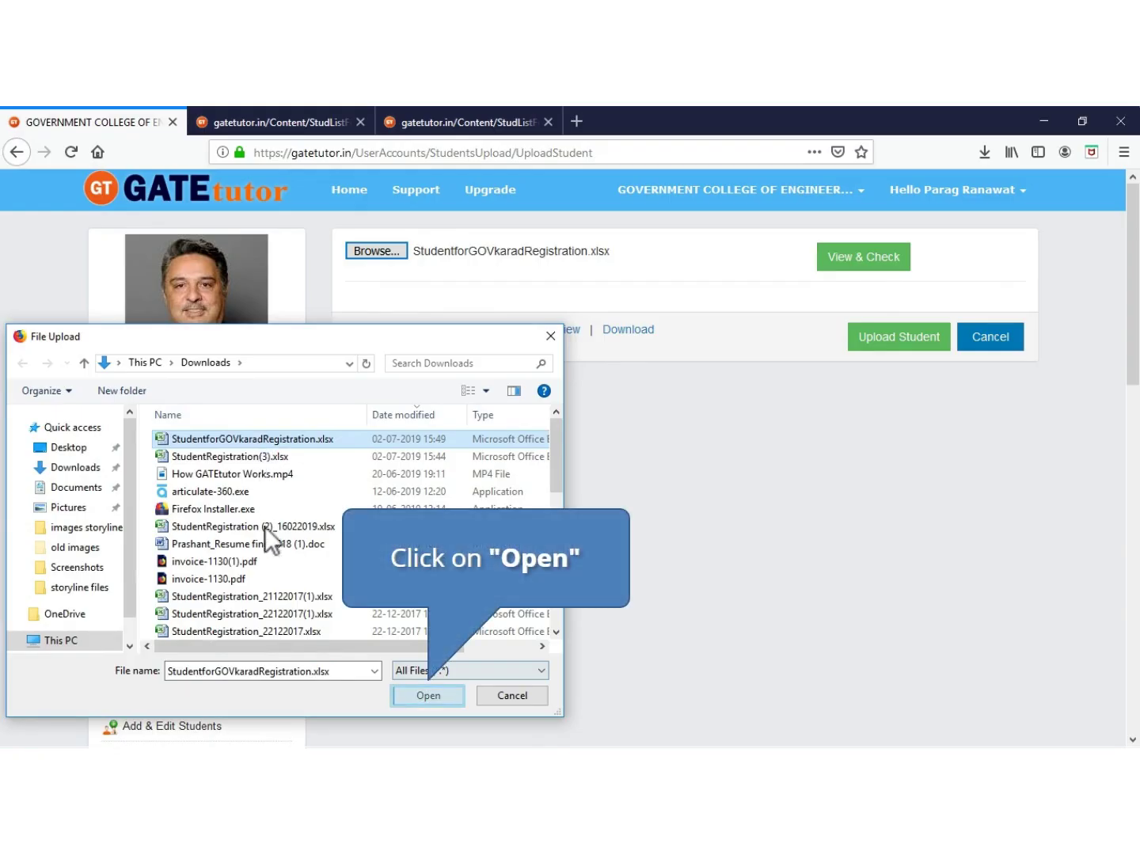
click(419, 696)
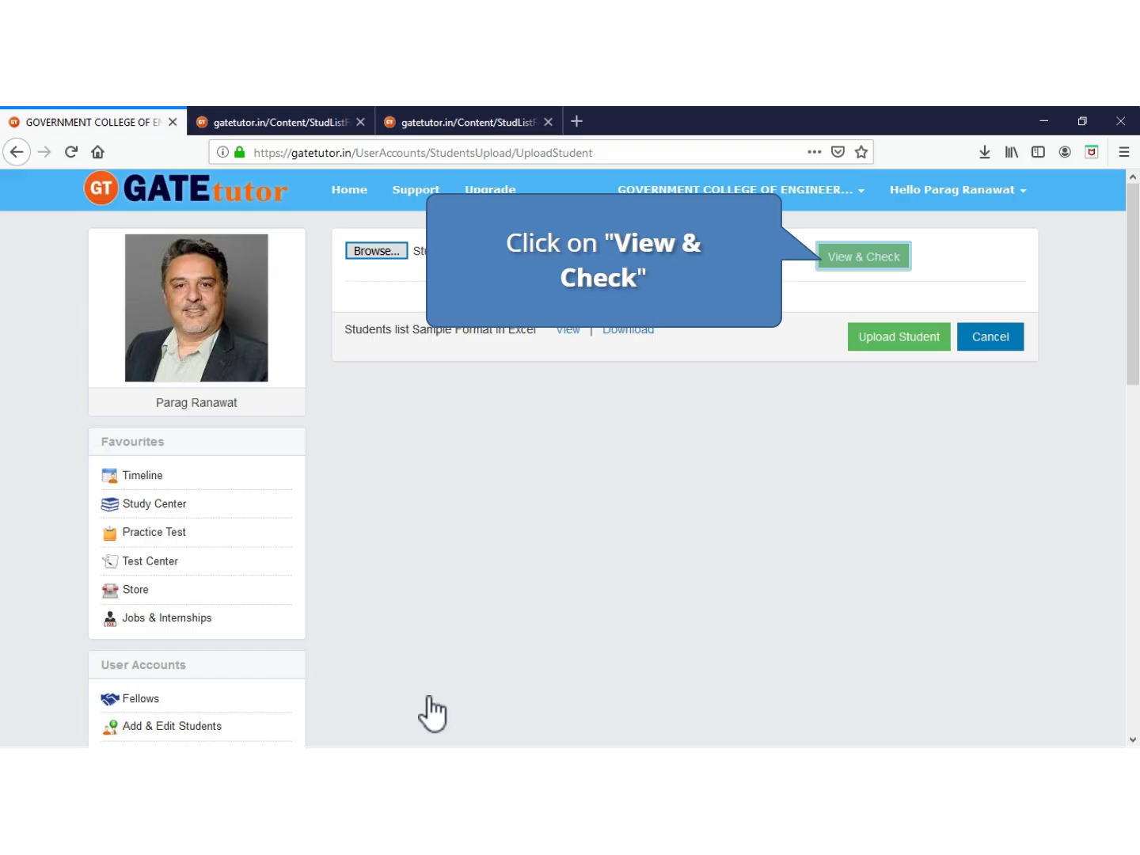
Preview the five students with View & Check, upload them, and close the confirmation
click(854, 257)
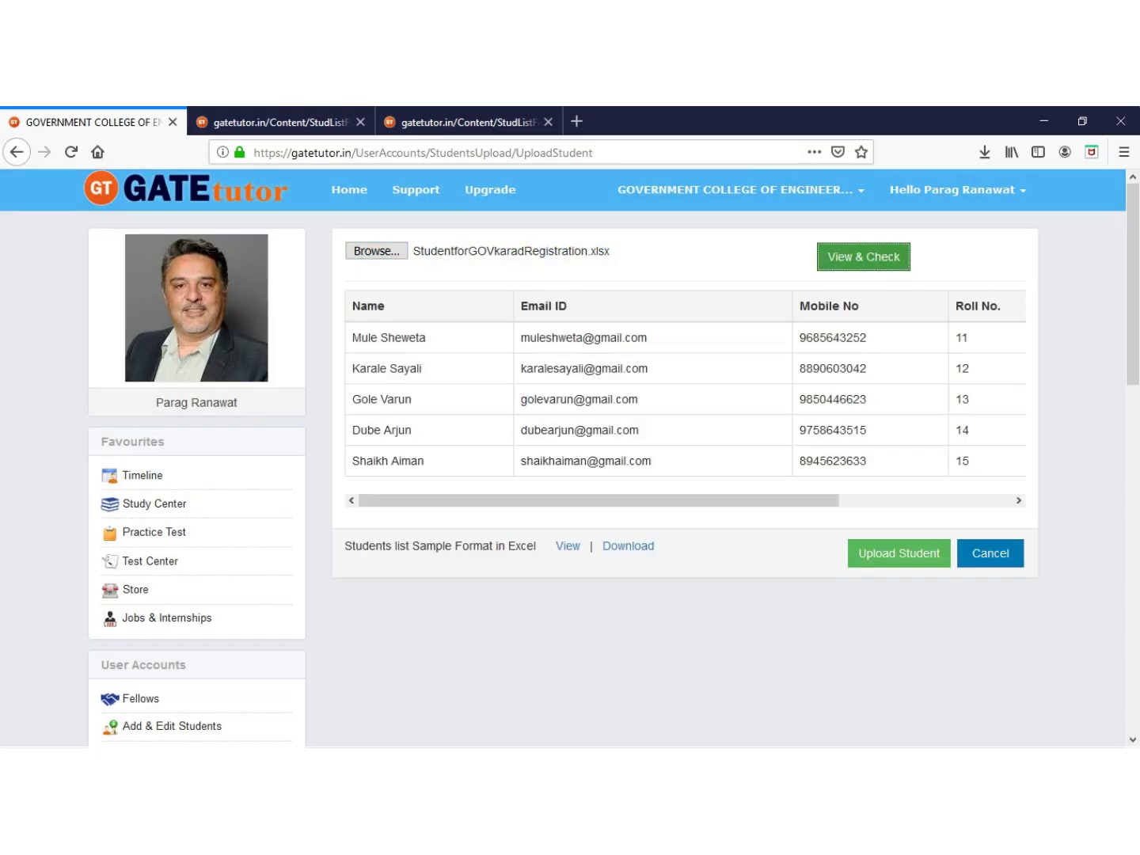
scroll(571, 460, down, 2)
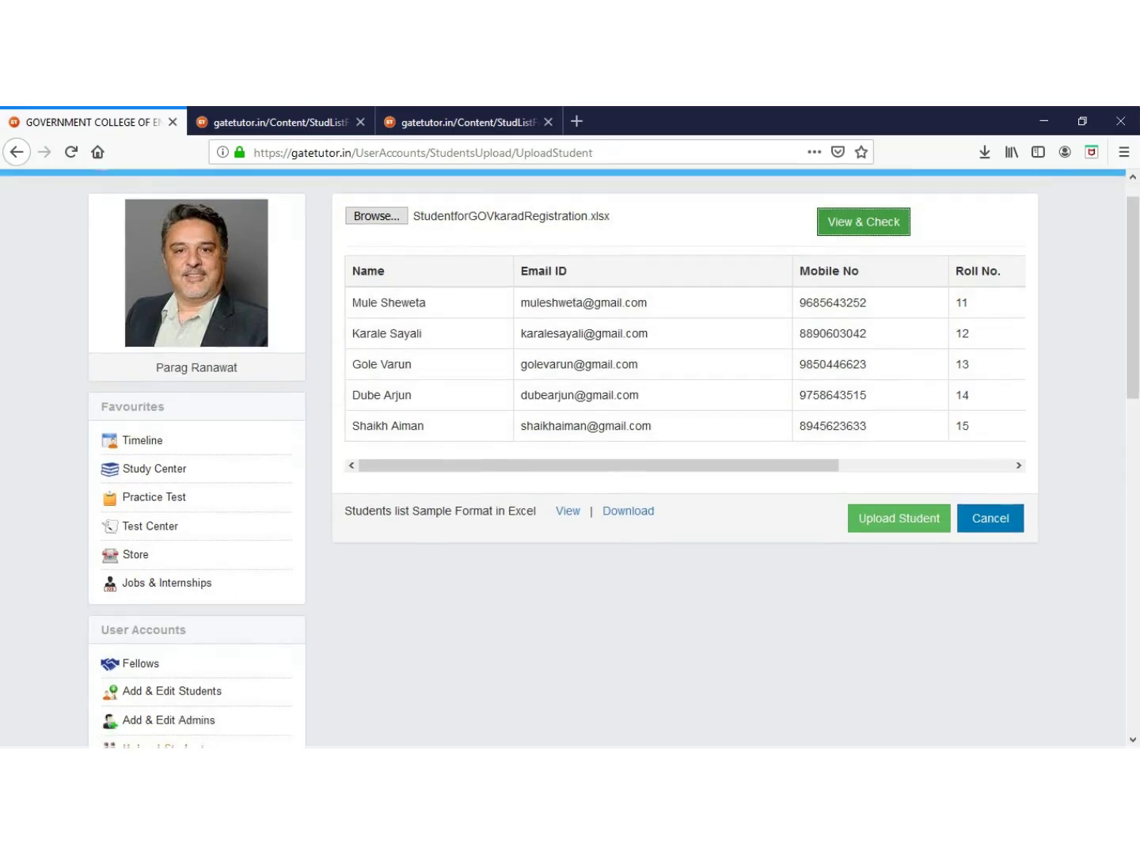
scroll(779, 464, up, 2)
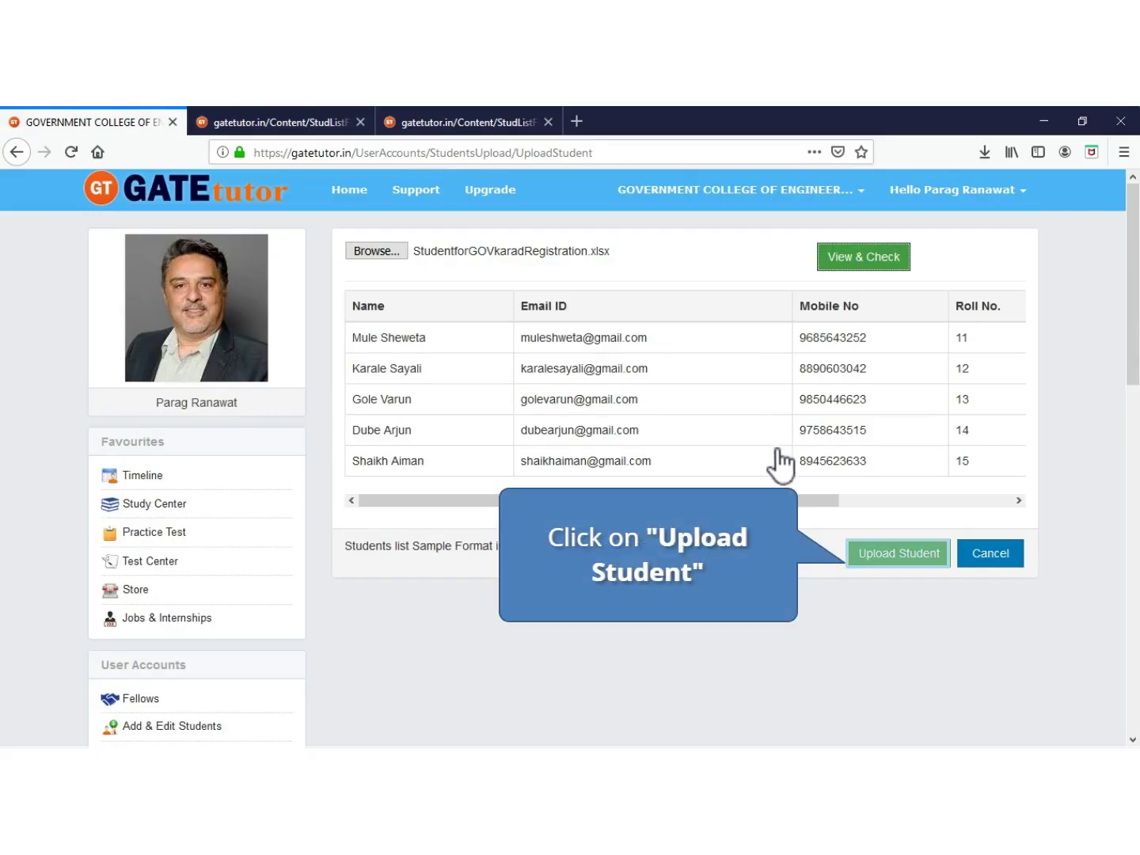
click(895, 556)
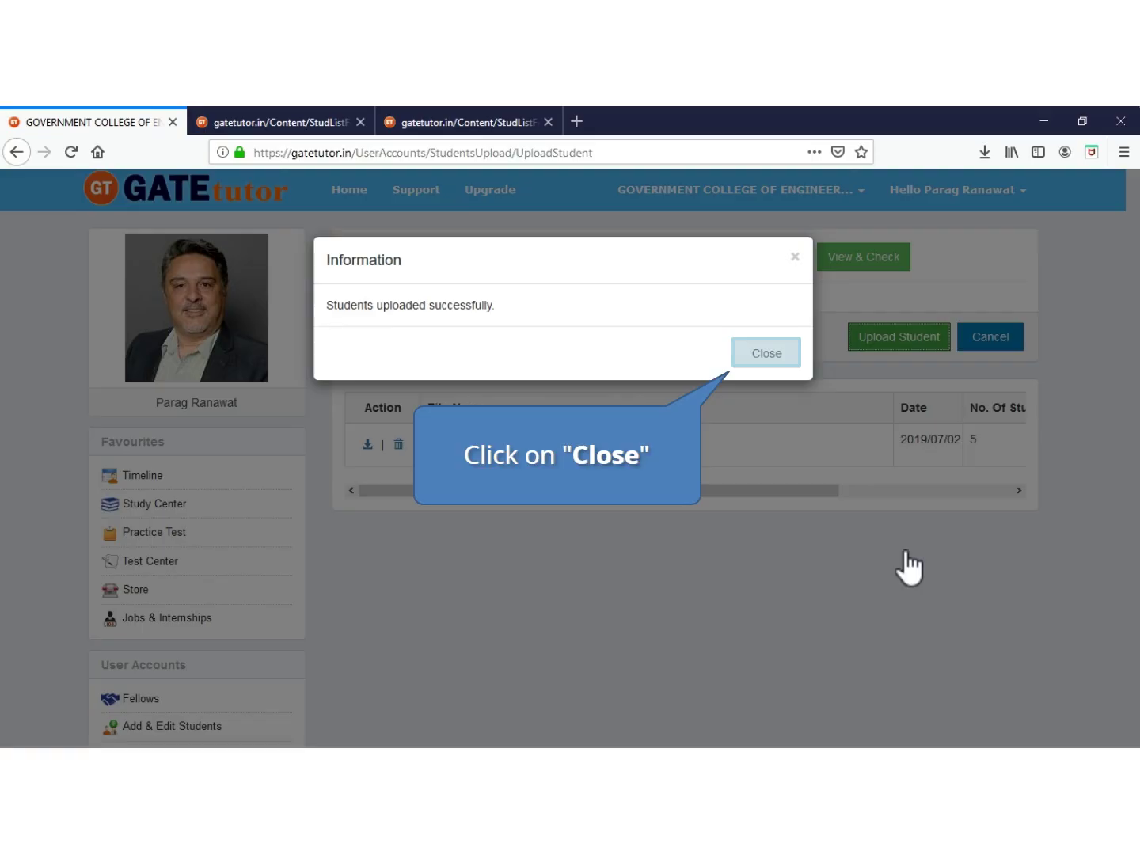
click(768, 354)
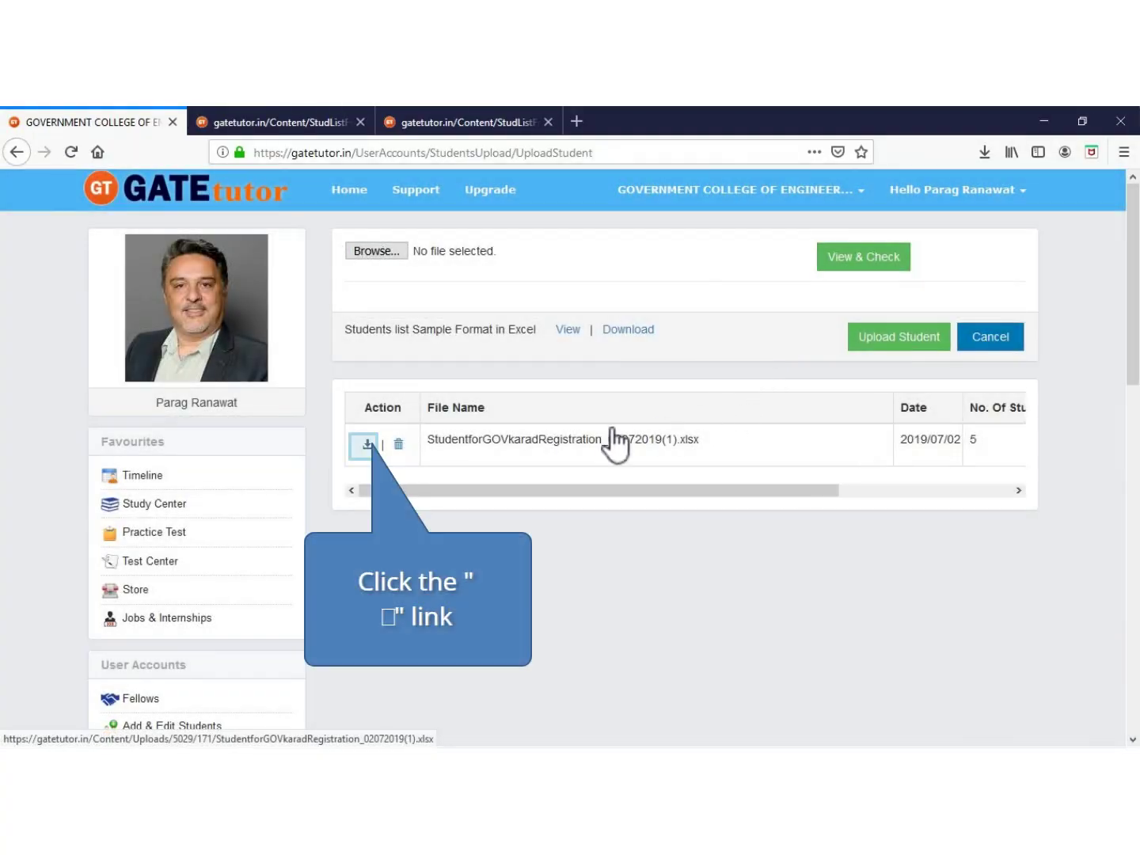
Save StudentforGOVkaradRegistration_02072019(1).xlsx from the uploads list and open it in Excel
click(365, 444)
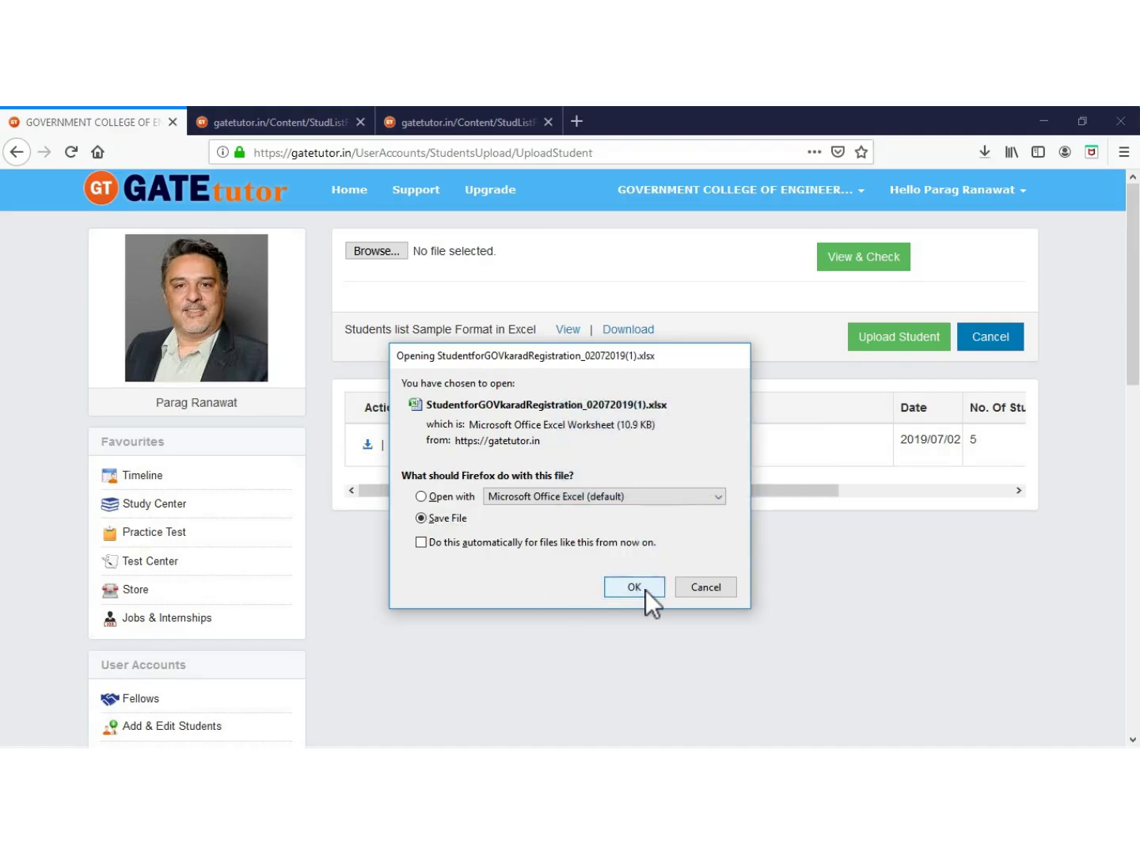
click(645, 590)
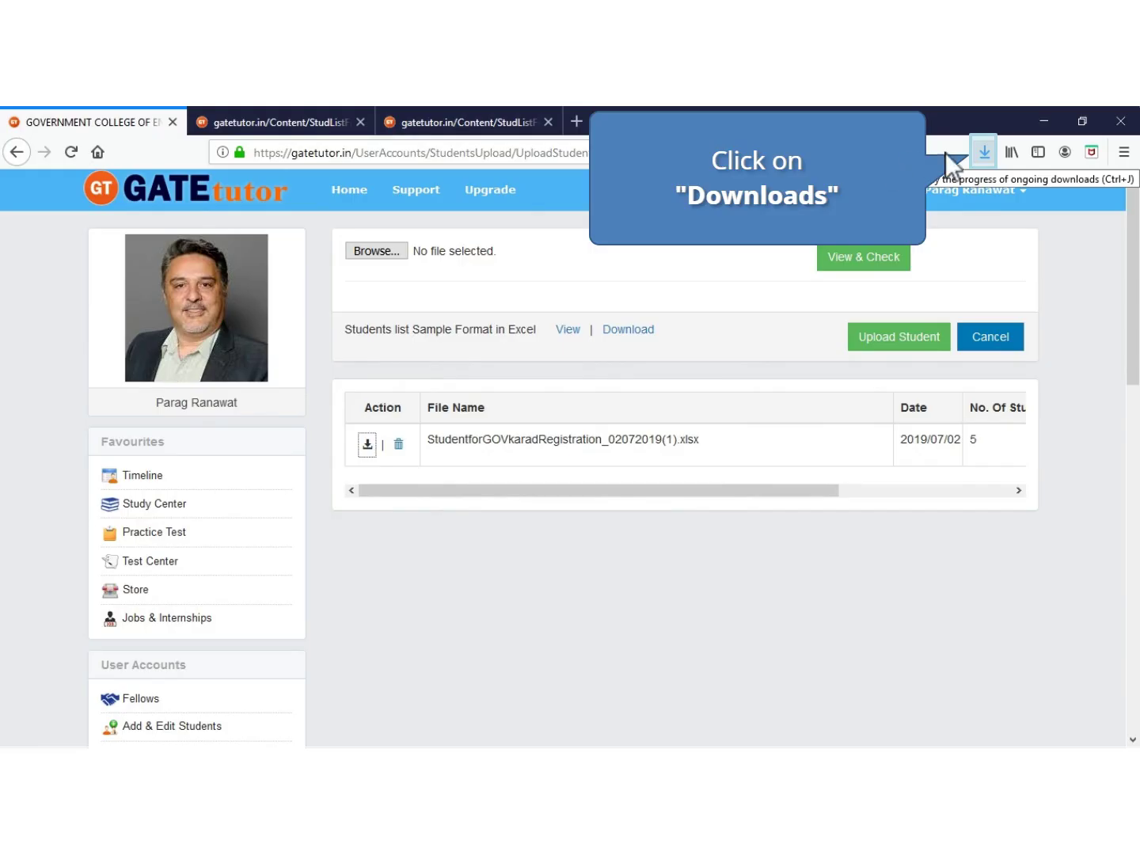
click(985, 152)
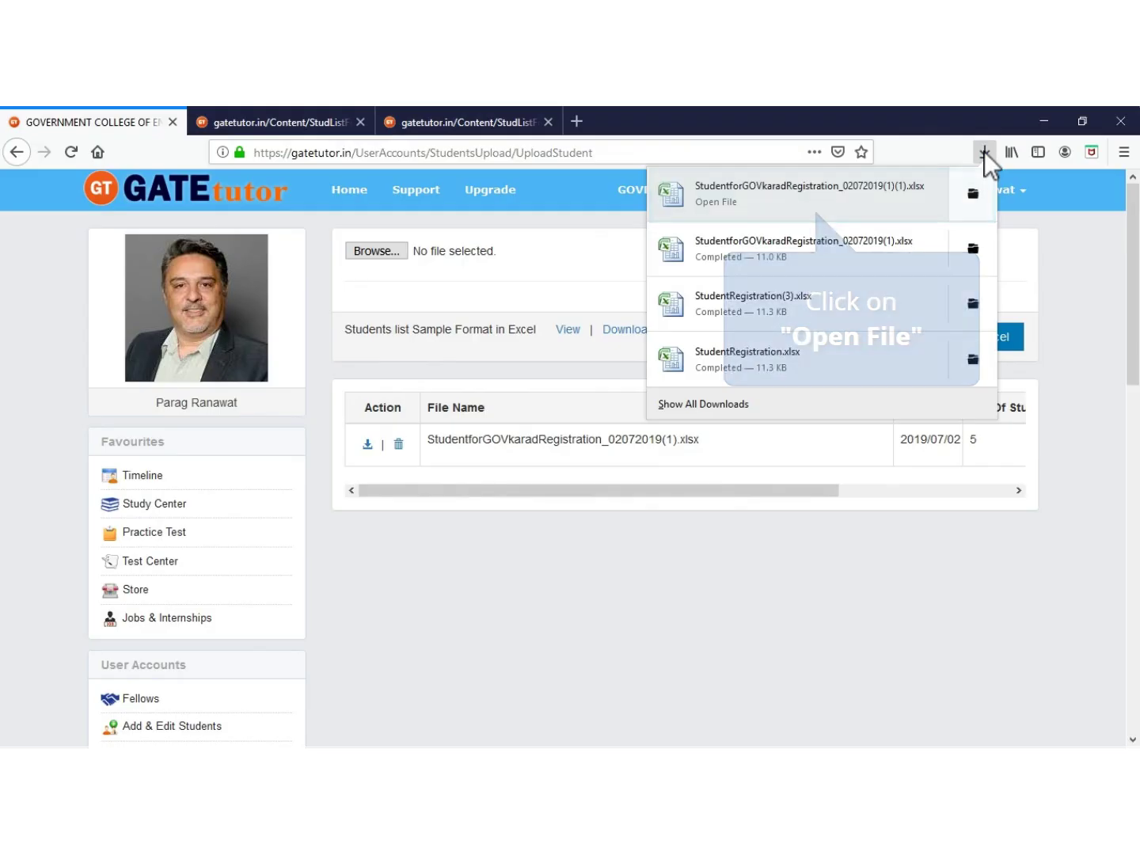
click(857, 197)
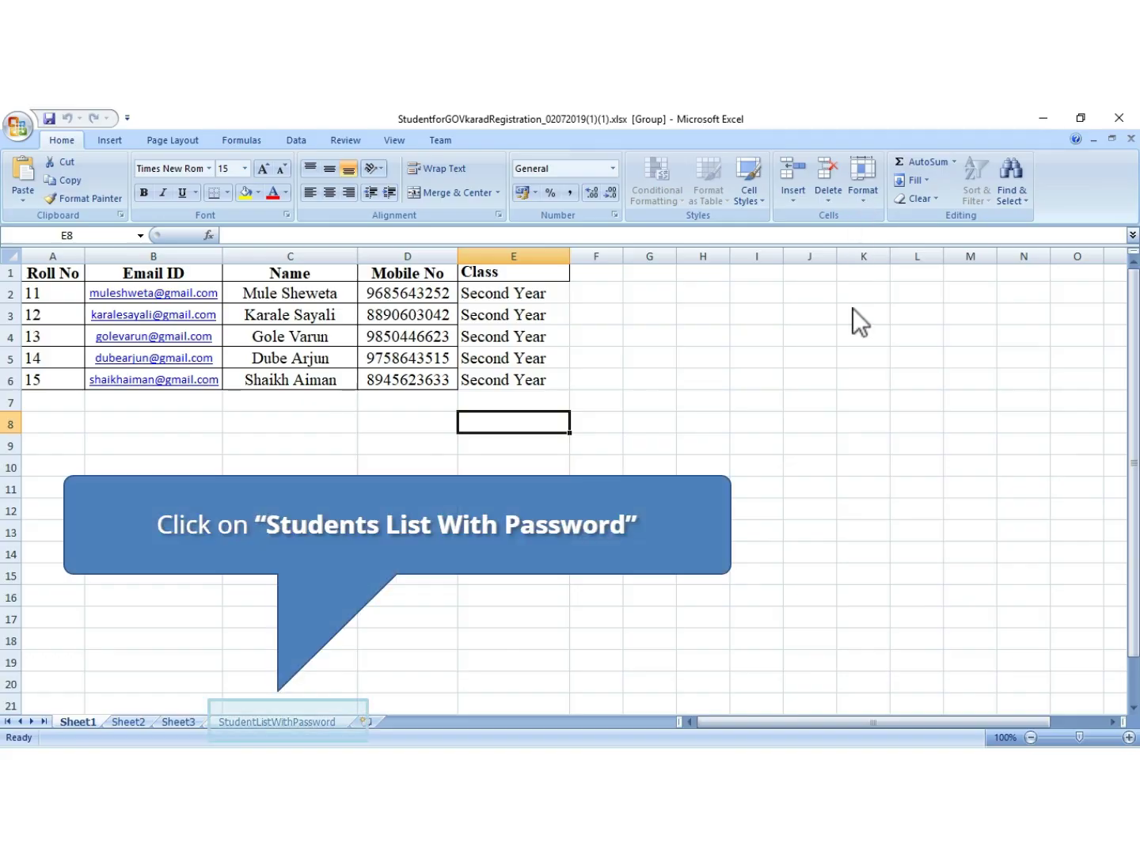
Switch to the StudentListWithPassword sheet and inspect the first four students' Password cells
click(264, 721)
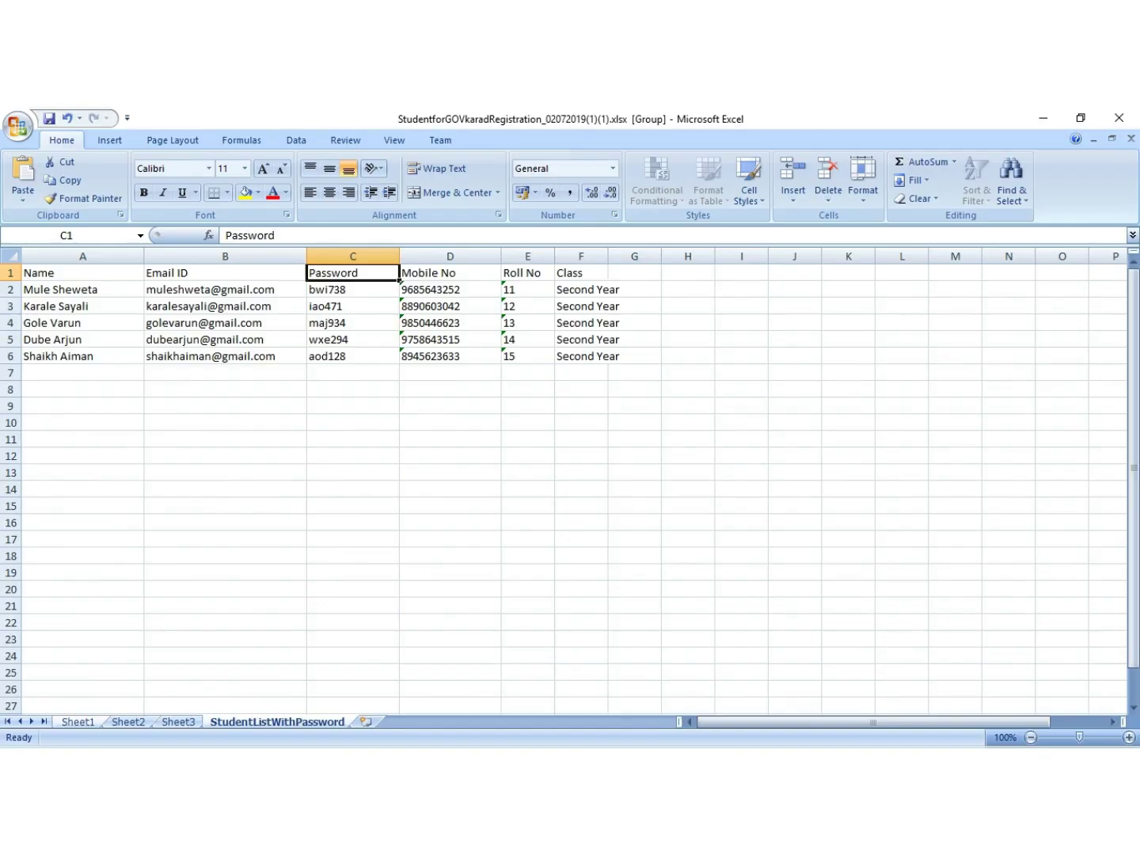
click(352, 289)
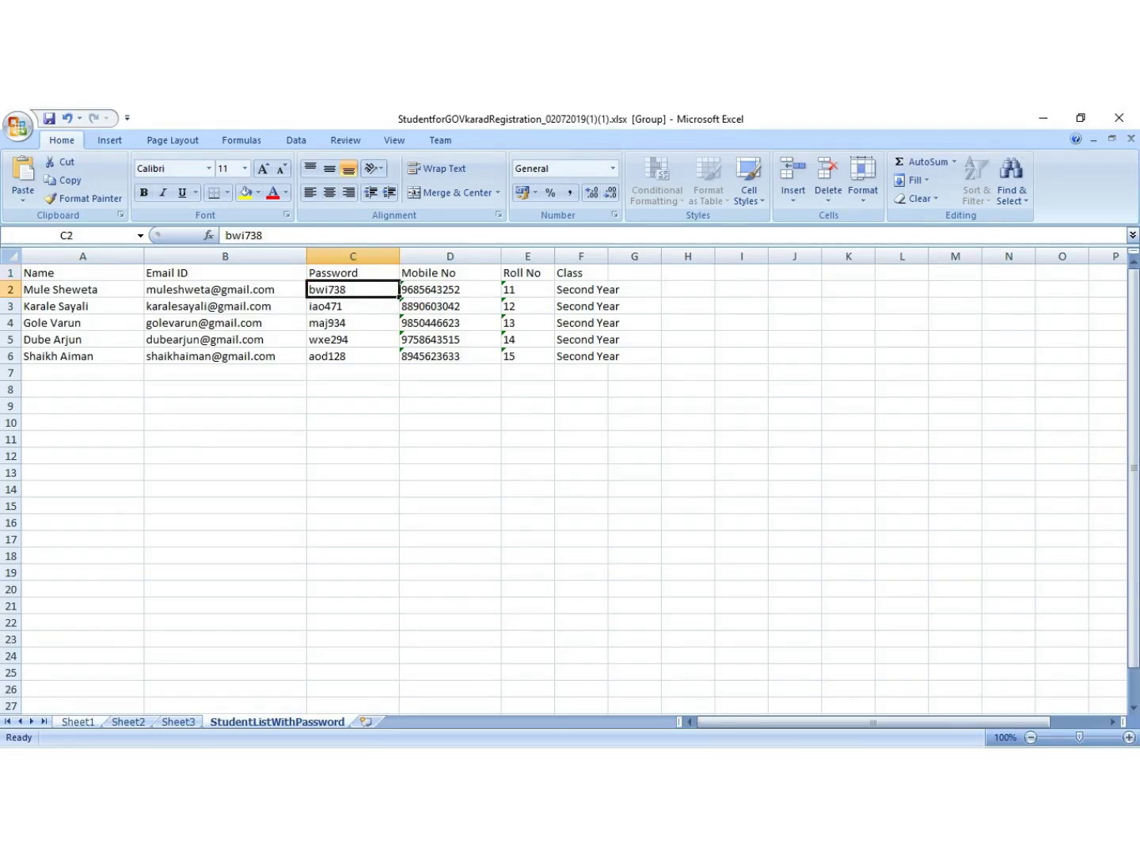
click(352, 306)
click(353, 322)
click(352, 339)
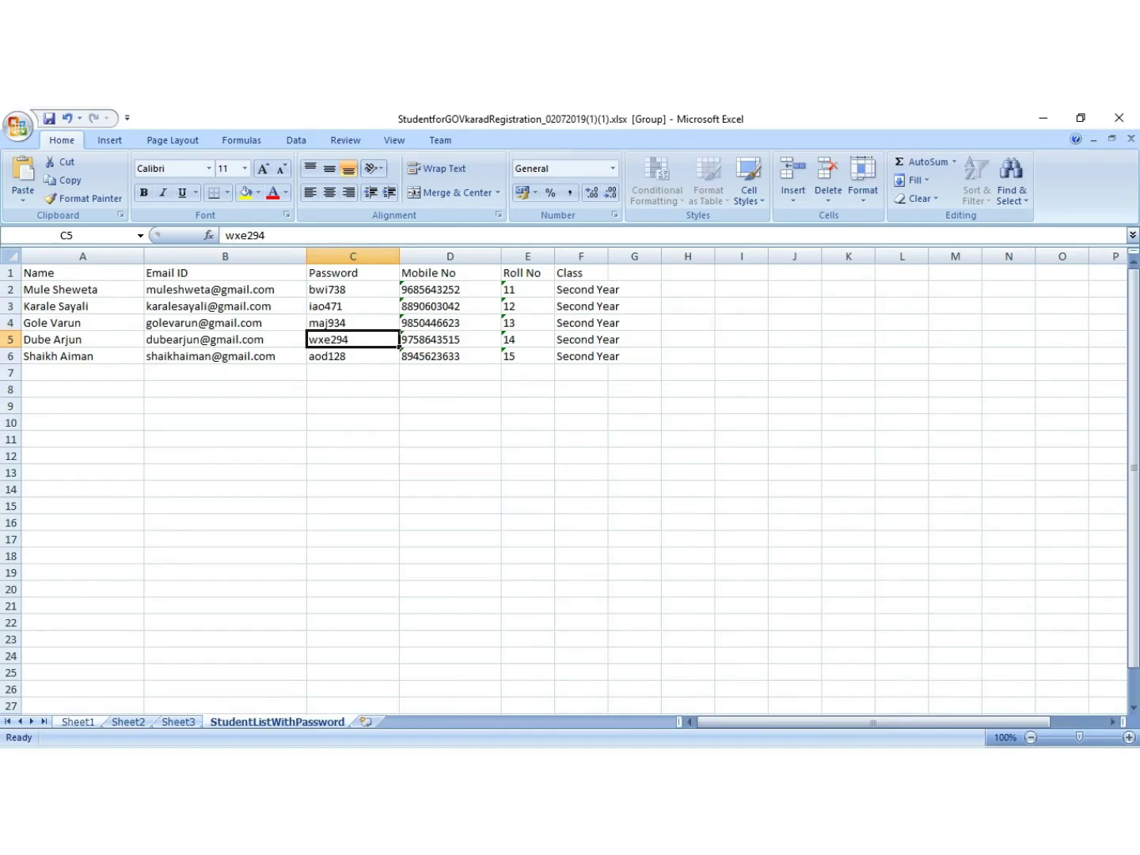